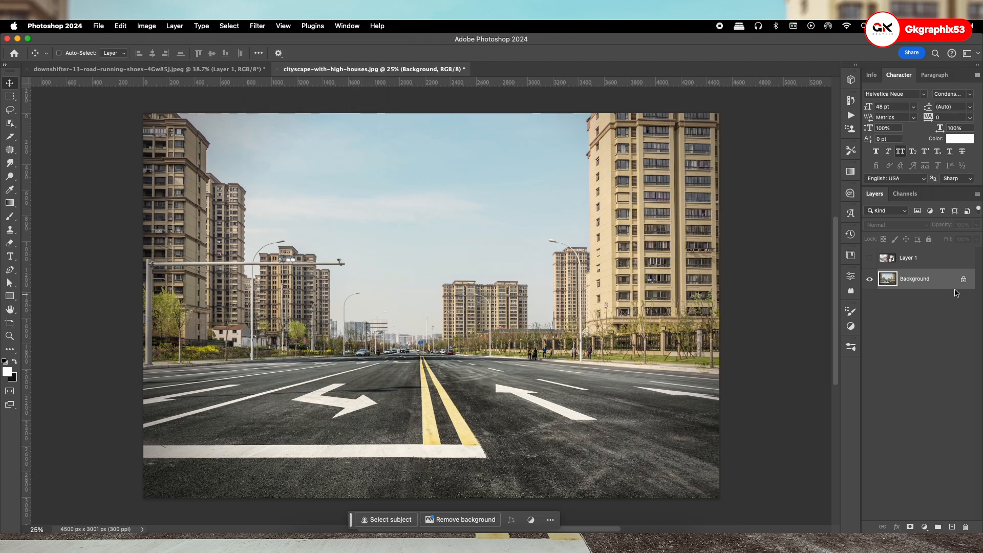
# Step: Duplicate the Background layer and start a Field Blur on the copy, with a 22 px pin on the central distant building
pyautogui.press('super+j')
pyautogui.click(257, 25)
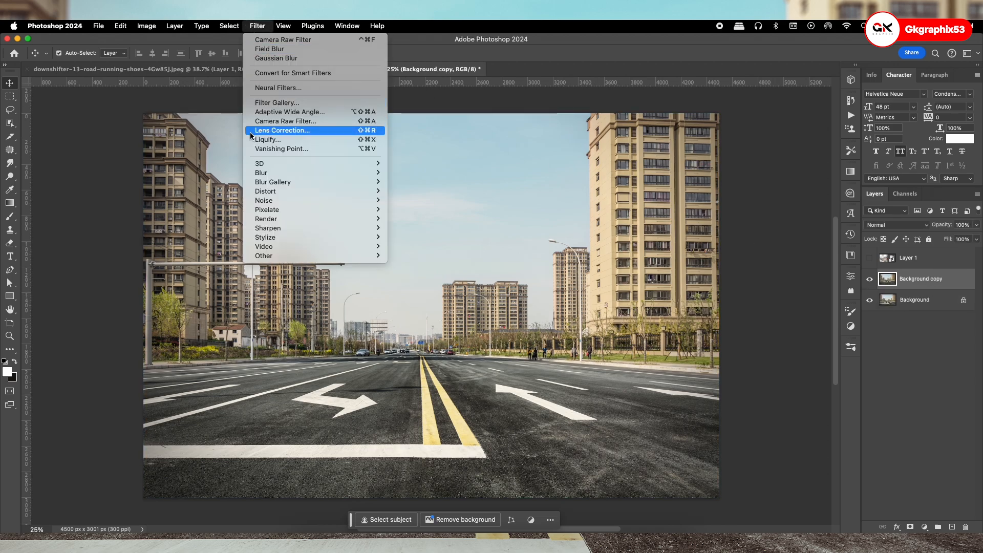
pyautogui.moveTo(358, 182)
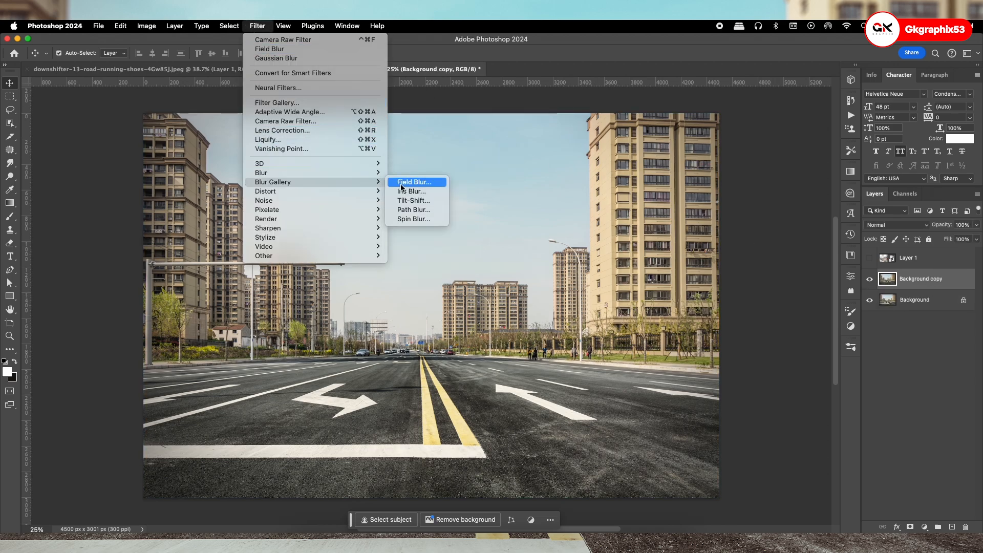
pyautogui.click(401, 184)
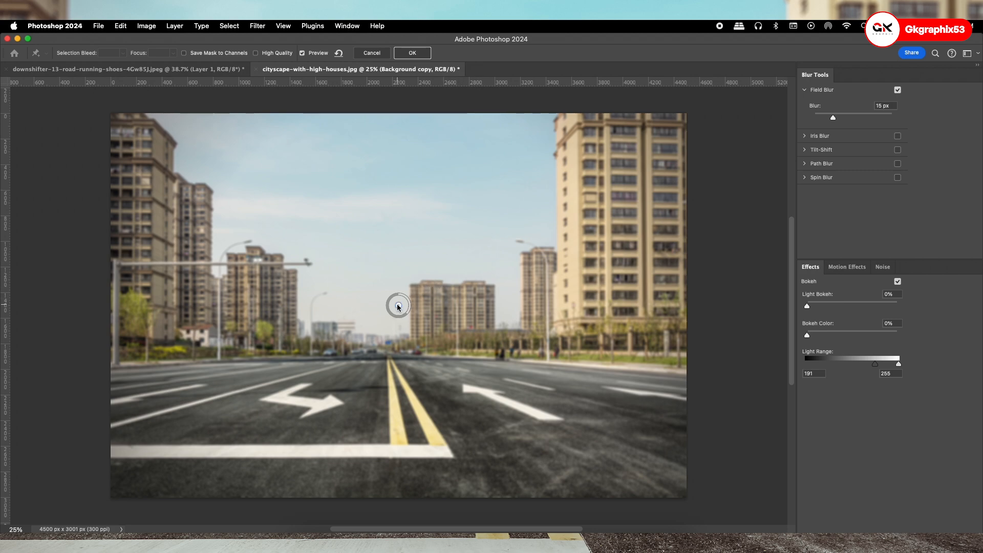
pyautogui.moveTo(399, 306); pyautogui.dragTo(437, 307)
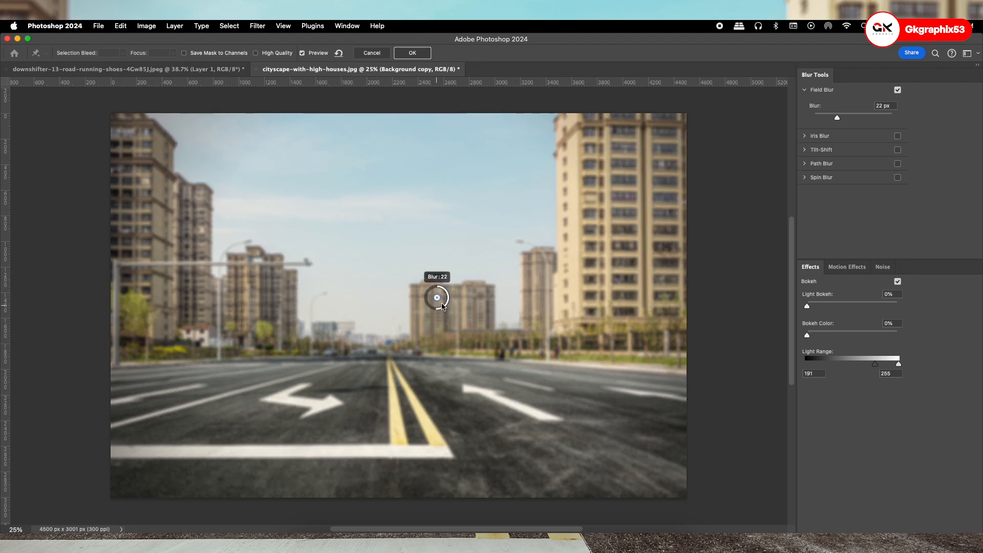
# Step: Add a 13 px blur pin on the right-hand tower and set the central building's pin to 28 px
pyautogui.click(613, 198)
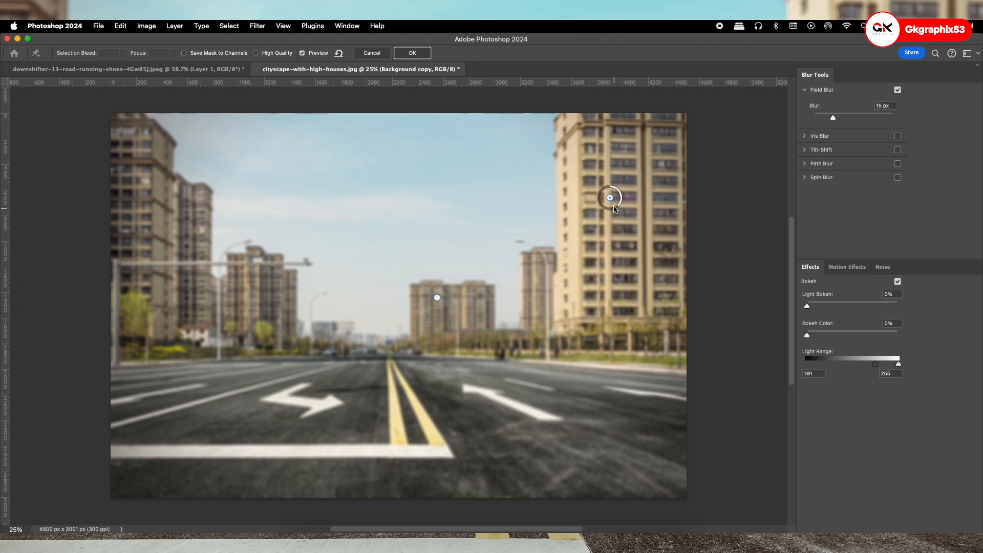
pyautogui.moveTo(613, 197); pyautogui.dragTo(617, 220)
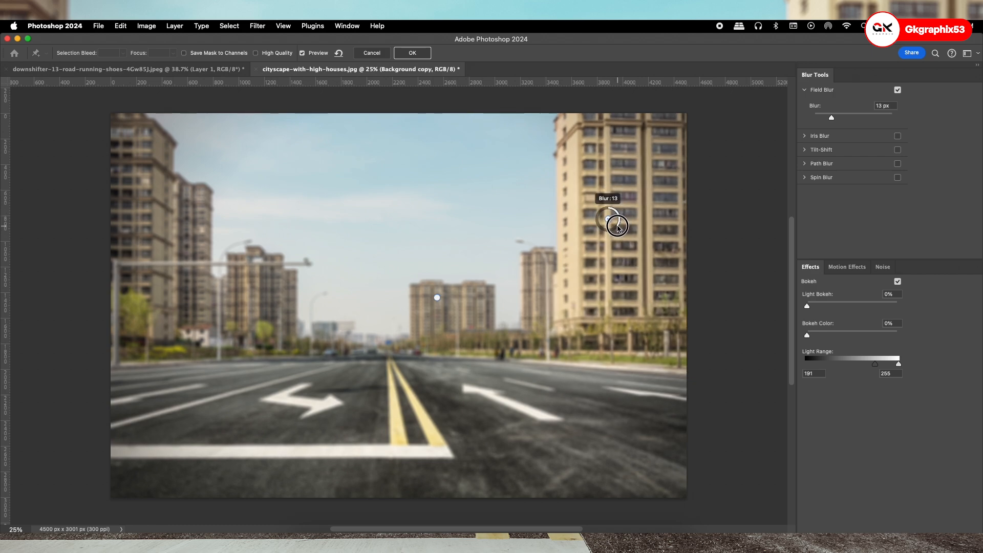
pyautogui.click(438, 298)
pyautogui.moveTo(435, 310); pyautogui.dragTo(434, 310)
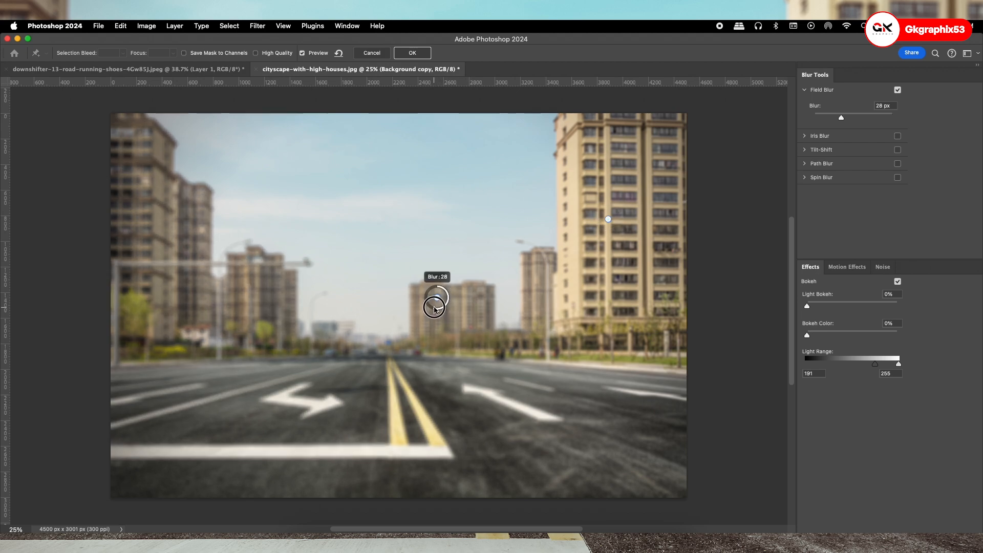
# Step: Add a 16 px blur pin on the left-hand tower and set the right-hand tower's pin to 15 px
pyautogui.click(166, 223)
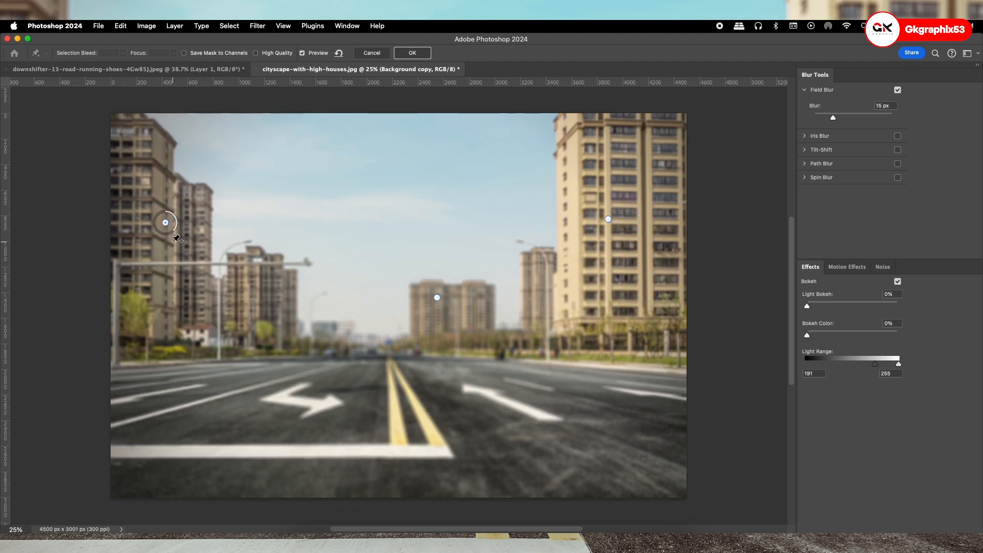
pyautogui.moveTo(173, 233); pyautogui.dragTo(173, 238)
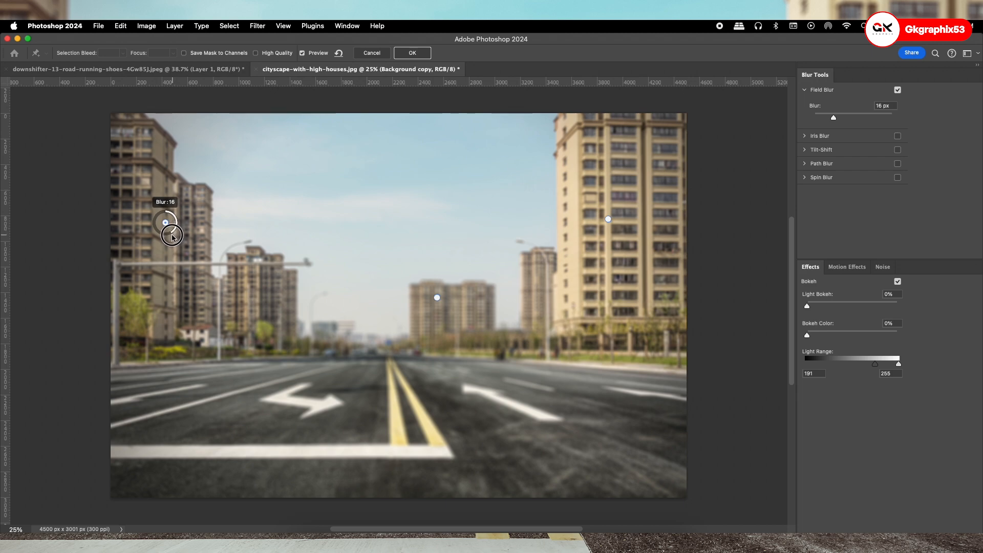
pyautogui.click(609, 219)
pyautogui.moveTo(619, 229); pyautogui.dragTo(616, 225)
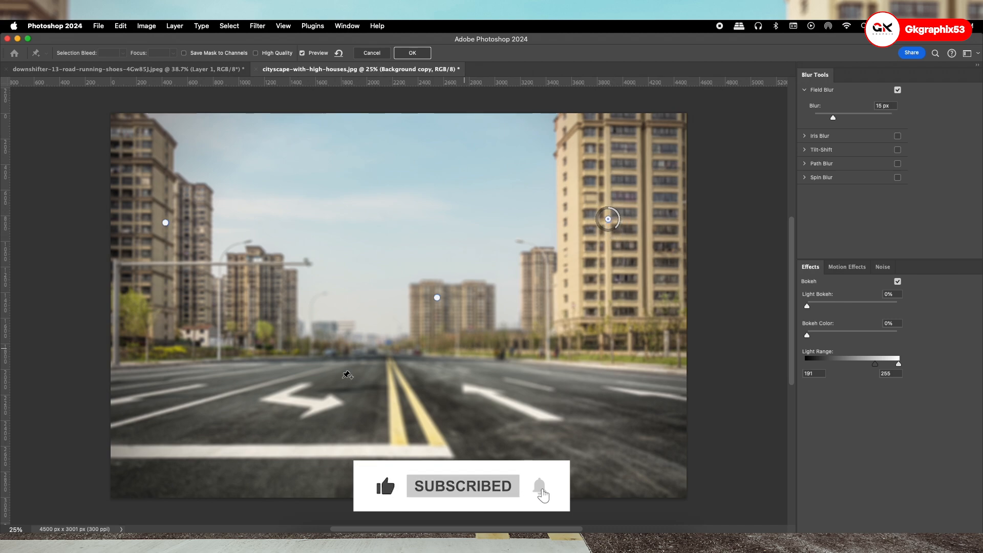
# Step: Add blur pins on the left and right road lanes, set to 2 px on the left and 1 px on the right
pyautogui.click(249, 381)
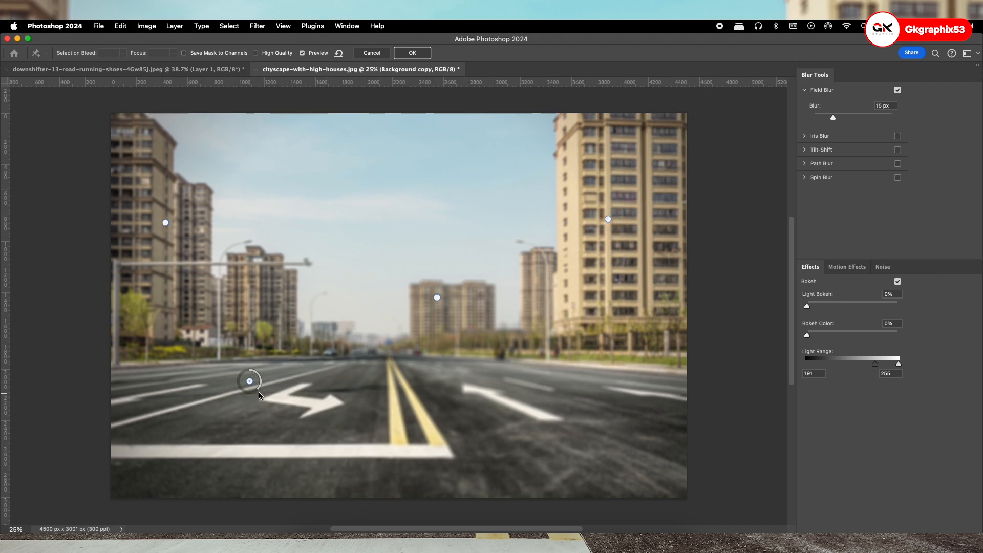
pyautogui.moveTo(262, 383); pyautogui.dragTo(262, 379)
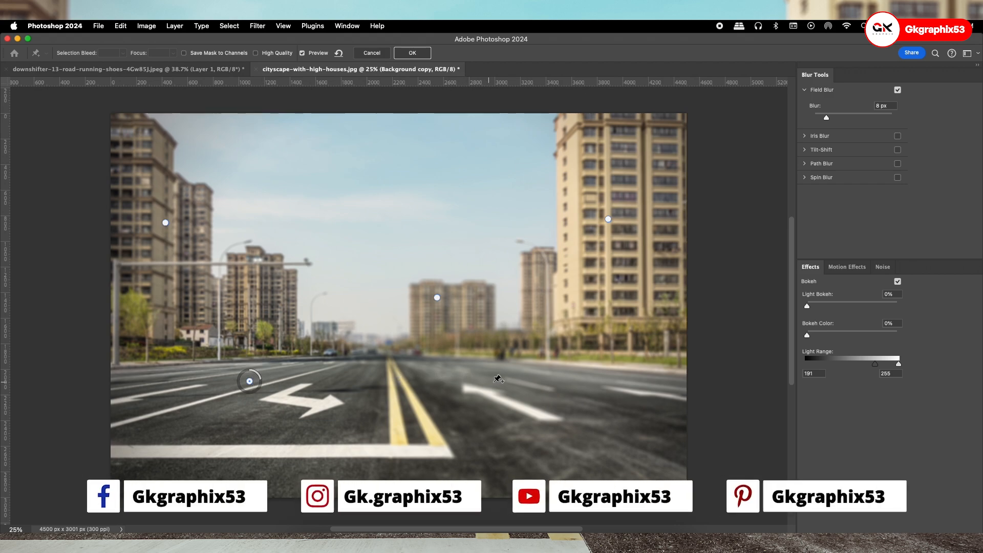
pyautogui.click(527, 382)
pyautogui.moveTo(538, 392); pyautogui.dragTo(529, 371)
pyautogui.click(249, 382)
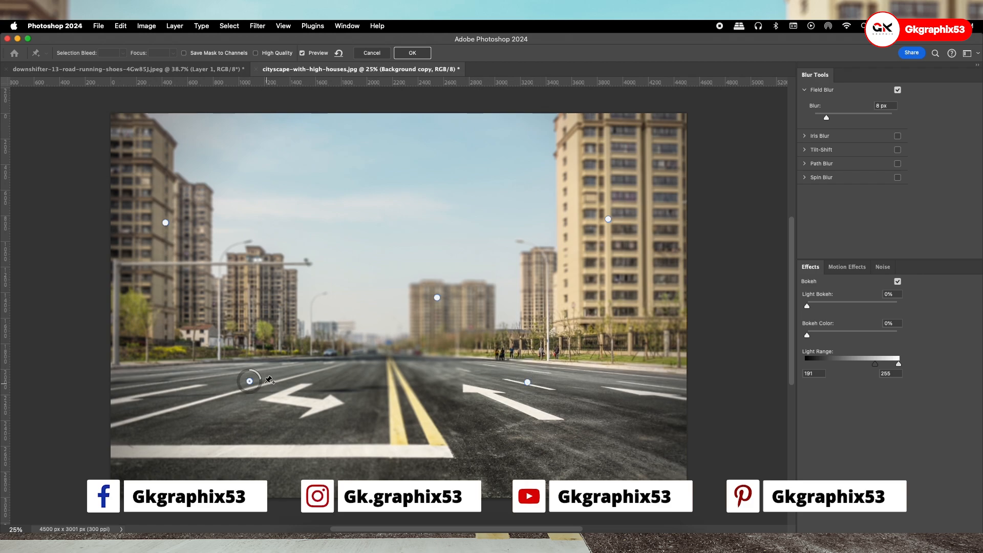
pyautogui.moveTo(260, 378); pyautogui.dragTo(256, 371)
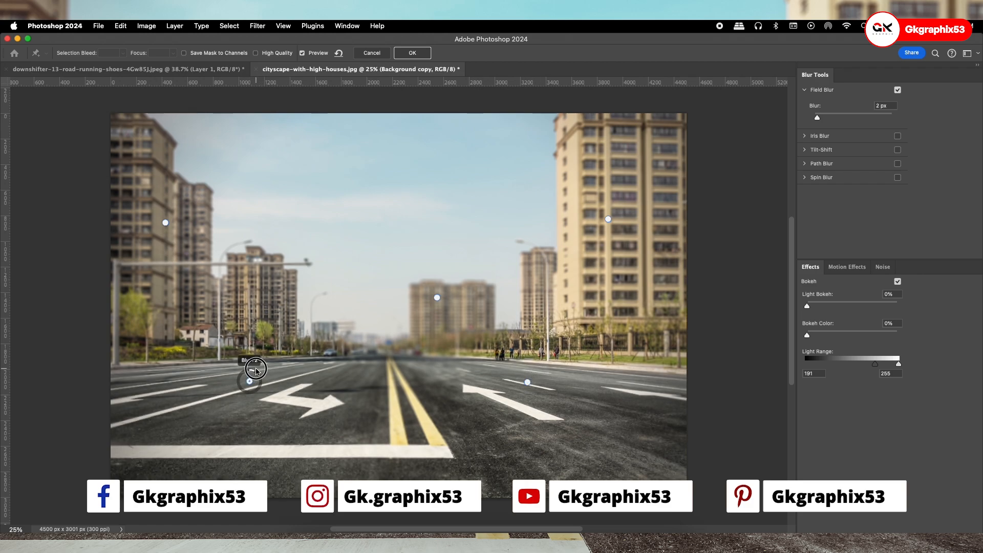
pyautogui.click(528, 382)
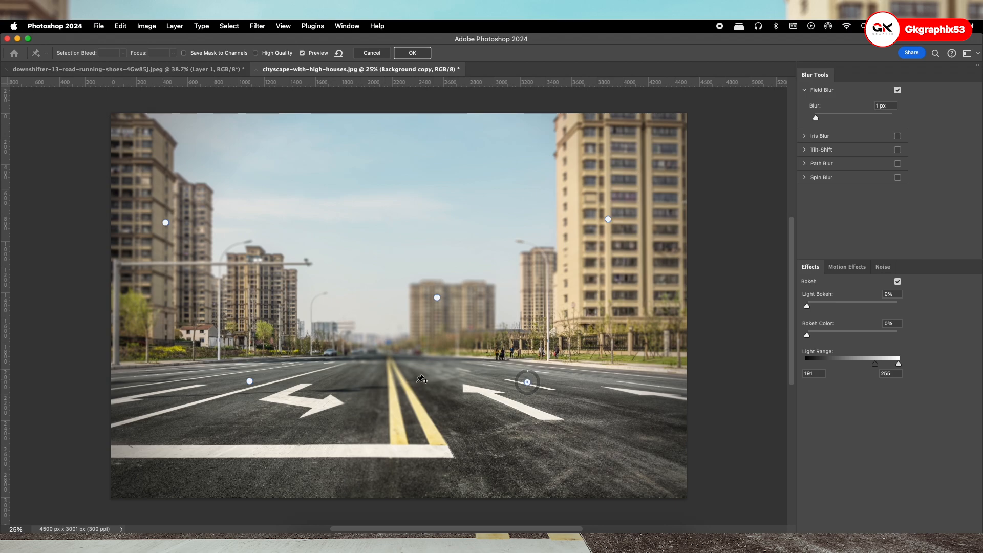
# Step: Add a 6 px blur pin on the yellow centre lines, apply the Field Blur, and compare the image with and without it
pyautogui.click(402, 384)
pyautogui.moveTo(411, 389); pyautogui.dragTo(415, 378)
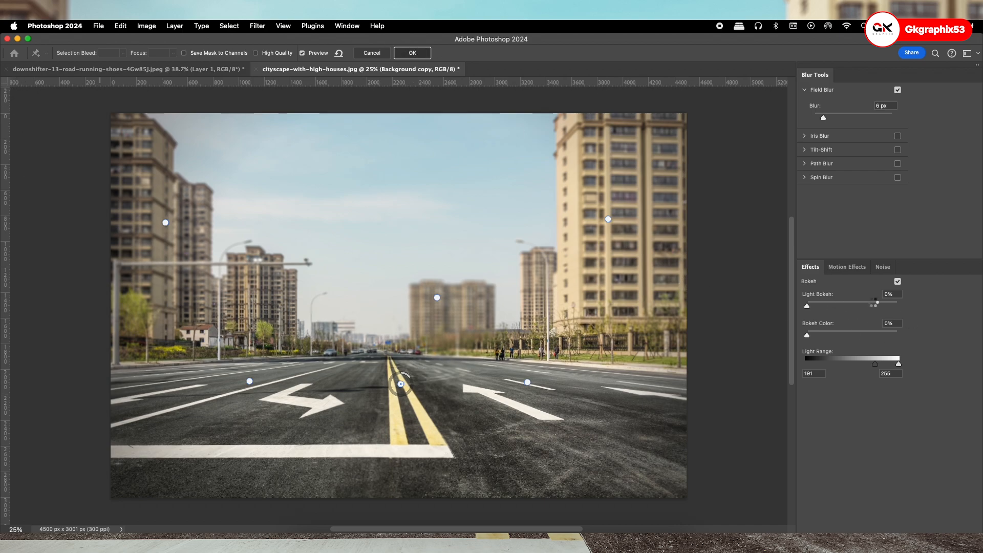
pyautogui.press('Return')
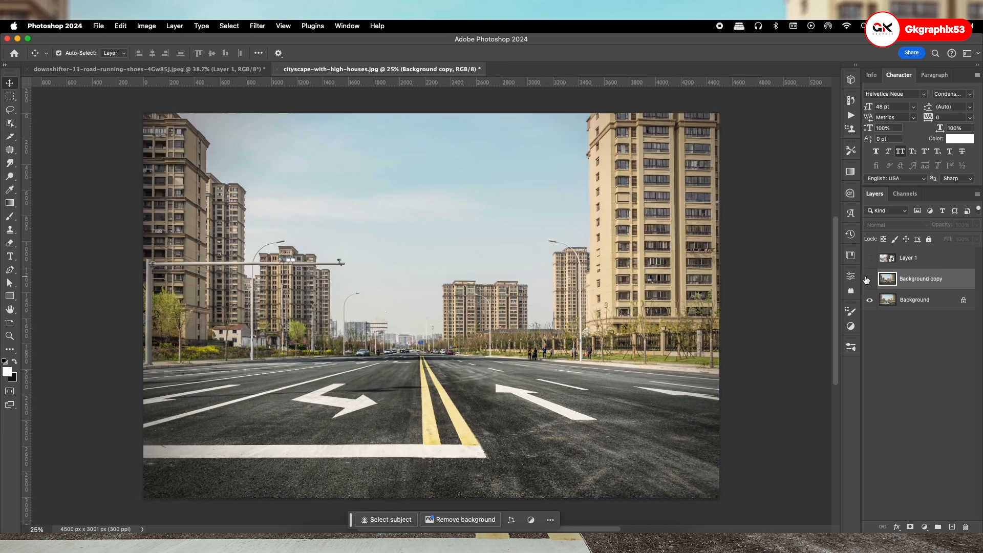
pyautogui.click(869, 279)
pyautogui.click(869, 279)
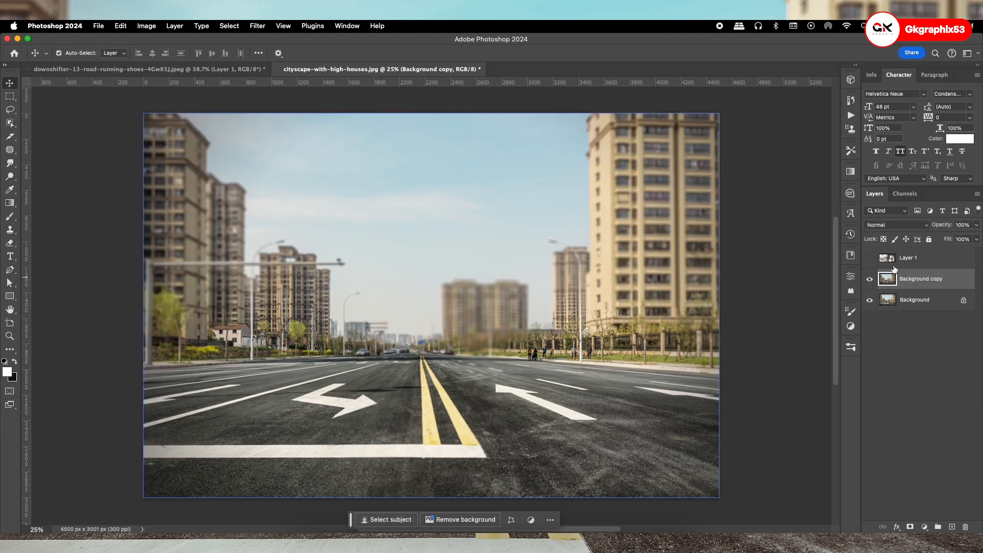
# Step: Show the shoe layer, Layer 1, and scale it about its centre to 53.58% in width and height
pyautogui.click(870, 258)
pyautogui.click(917, 258)
pyautogui.press('super+t')
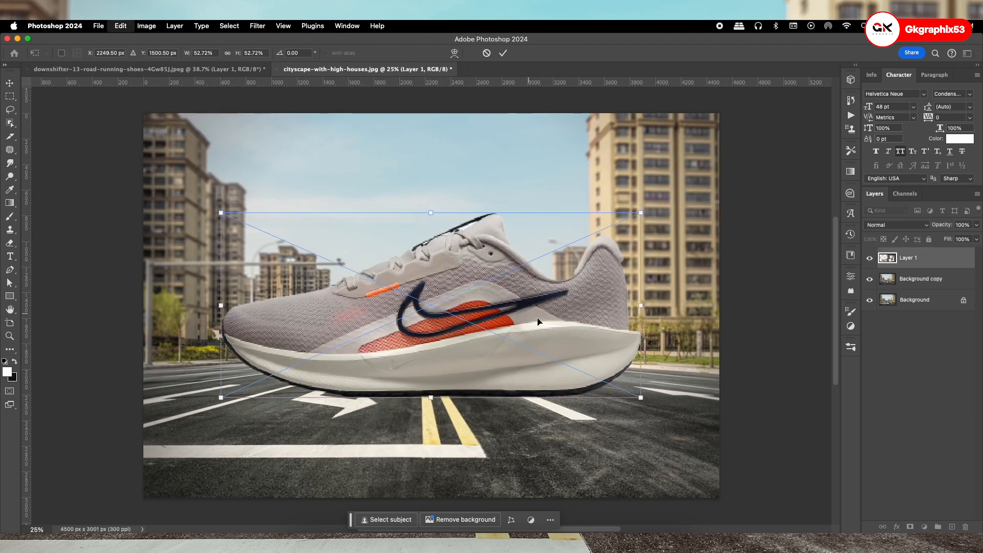
pyautogui.moveTo(642, 400); pyautogui.dragTo(652, 406)
pyautogui.doubleClick(560, 349)
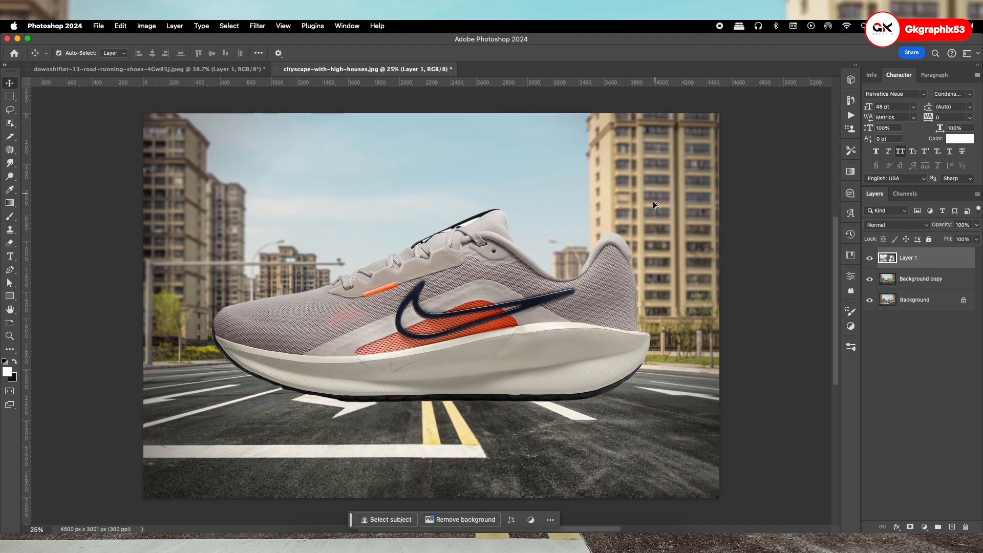
pyautogui.press('super+t')
pyautogui.moveTo(651, 208); pyautogui.dragTo(647, 211)
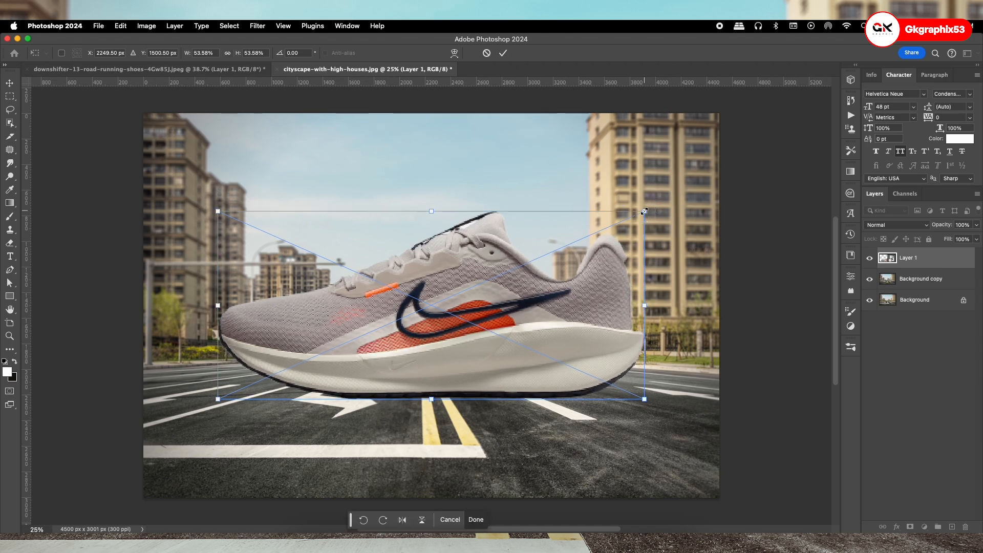
pyautogui.doubleClick(601, 305)
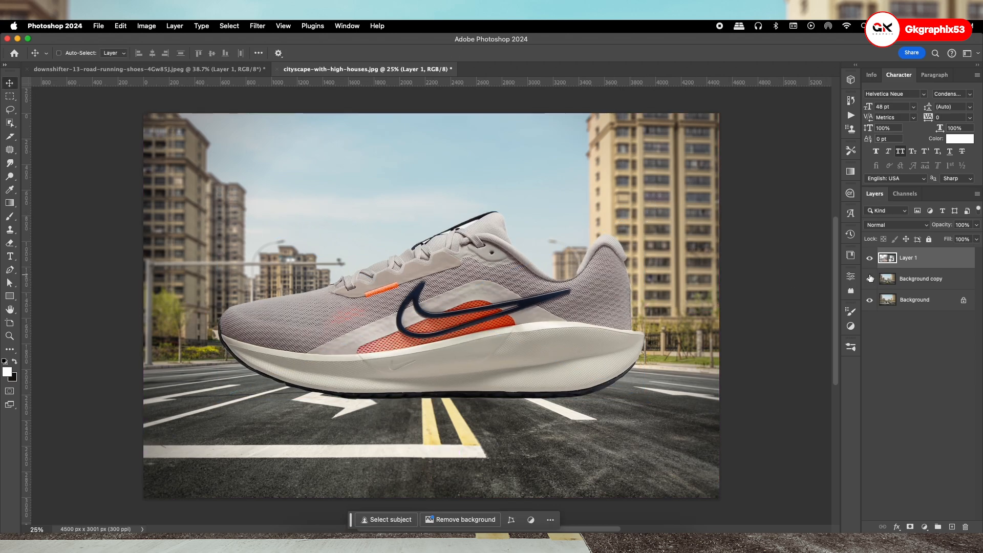
# Step: Duplicate the shoe layer and give the lower Layer 1 a black Color Overlay at 100% opacity with Normal blending
pyautogui.press('super+j')
pyautogui.click(939, 282)
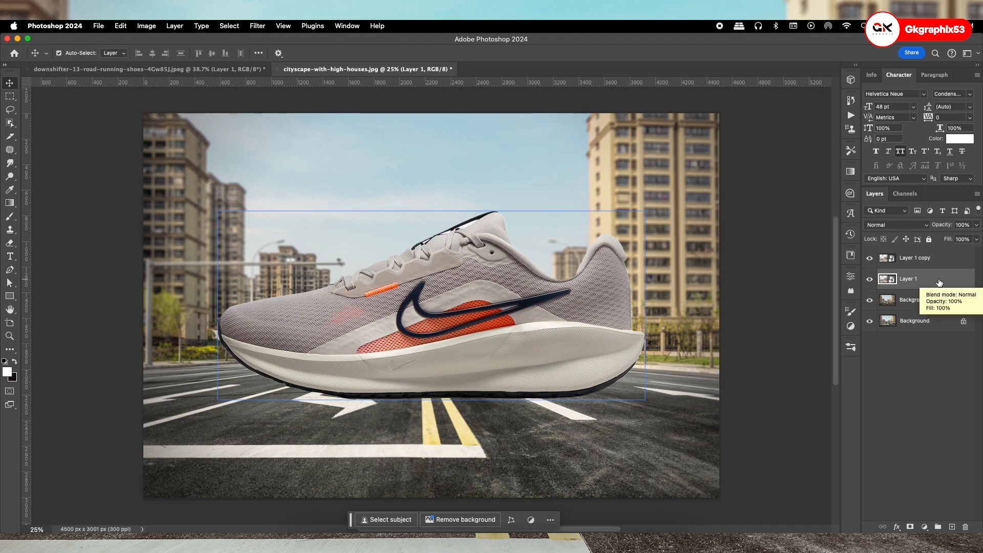
pyautogui.doubleClick(939, 282)
pyautogui.click(502, 281)
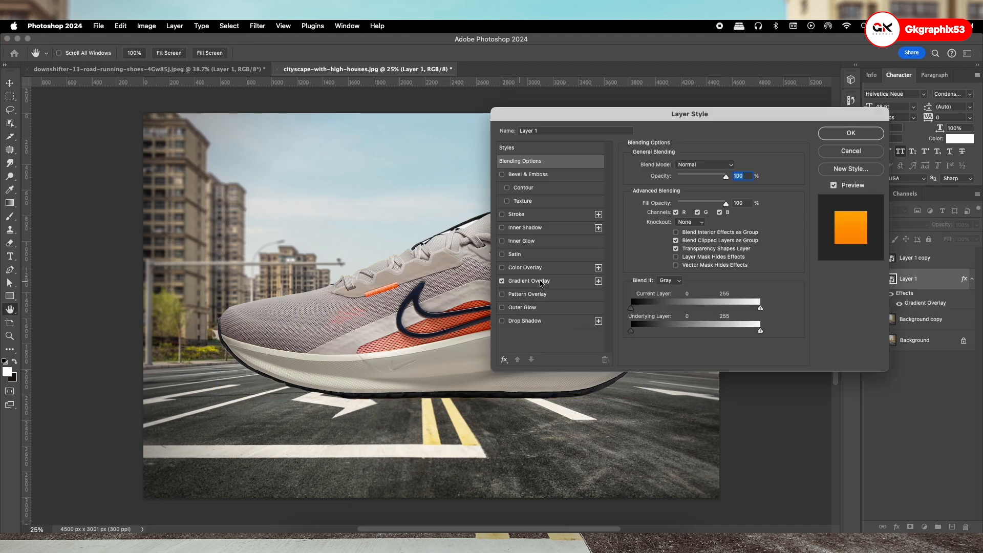
pyautogui.click(543, 282)
pyautogui.click(502, 280)
pyautogui.click(502, 267)
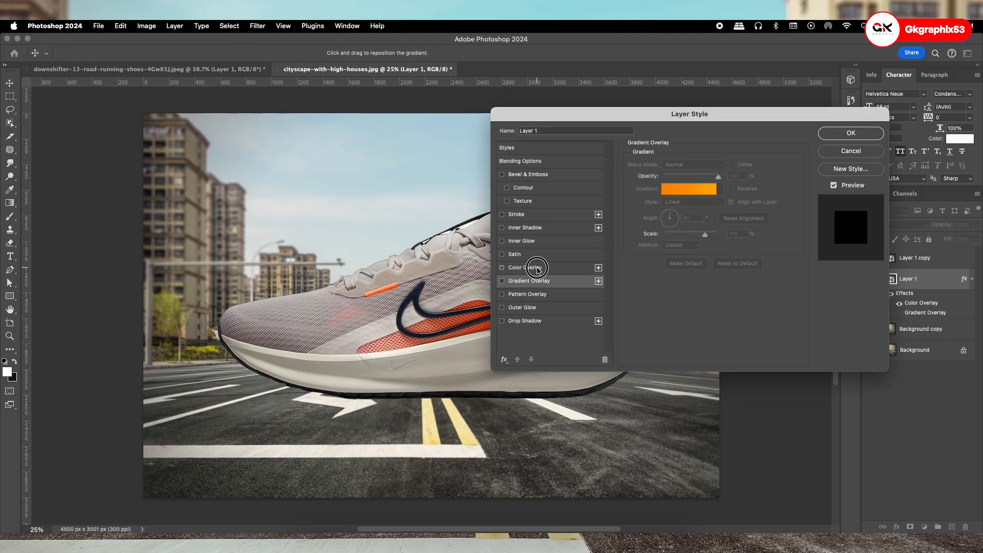
pyautogui.click(525, 267)
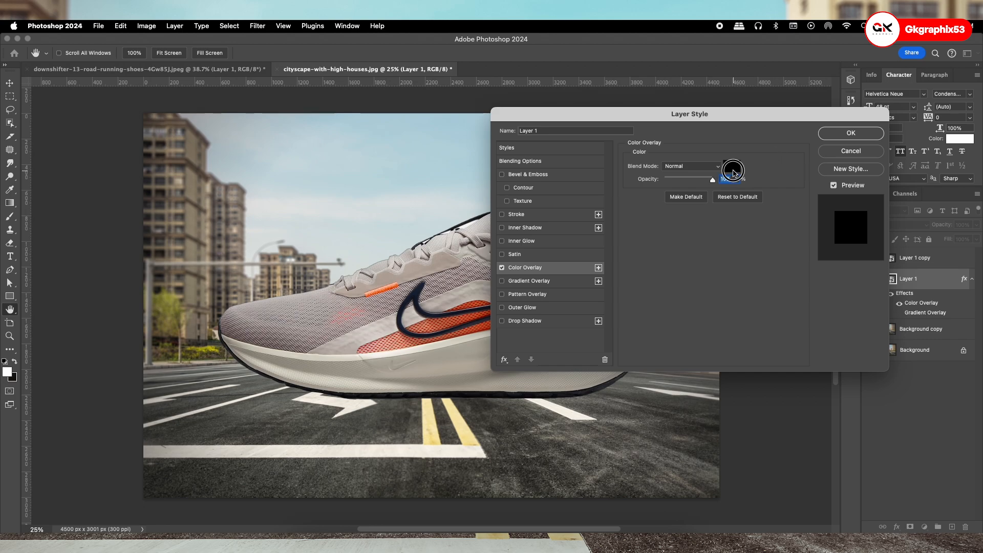
pyautogui.click(732, 166)
pyautogui.click(820, 290)
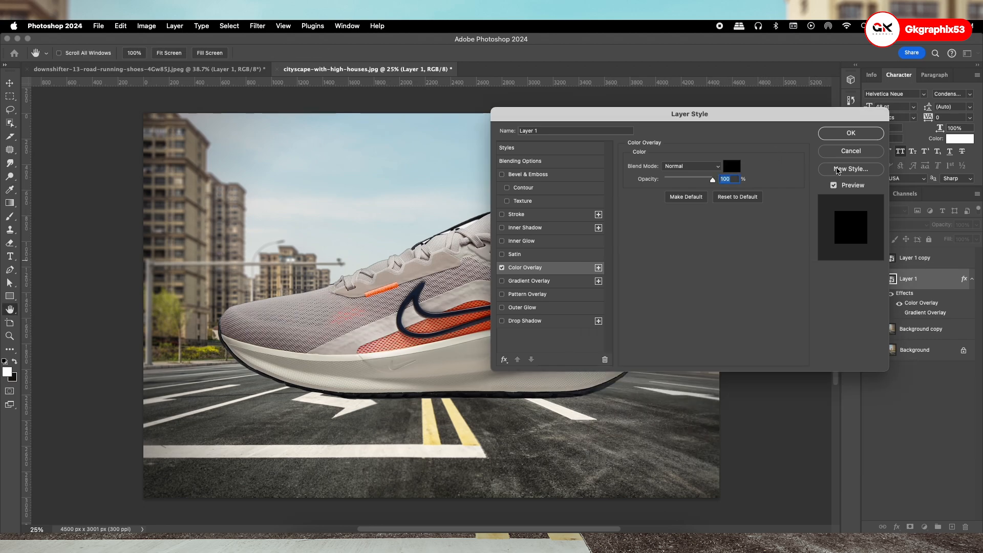
pyautogui.click(851, 132)
# Step: Squash the black shoe layer to 7.90% height along the sole and widen it slightly beyond the heel
pyautogui.press('super+t')
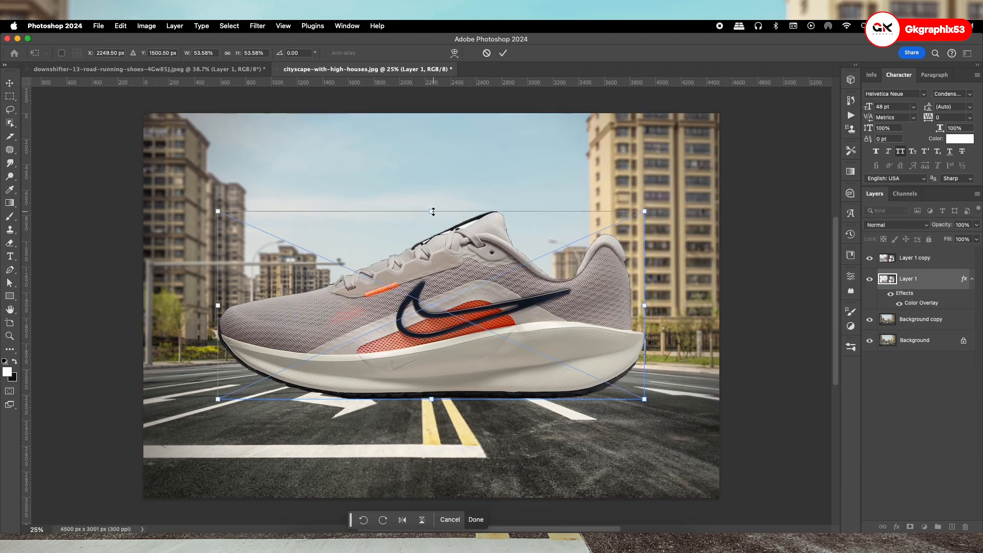
pyautogui.moveTo(433, 211); pyautogui.dragTo(431, 372)
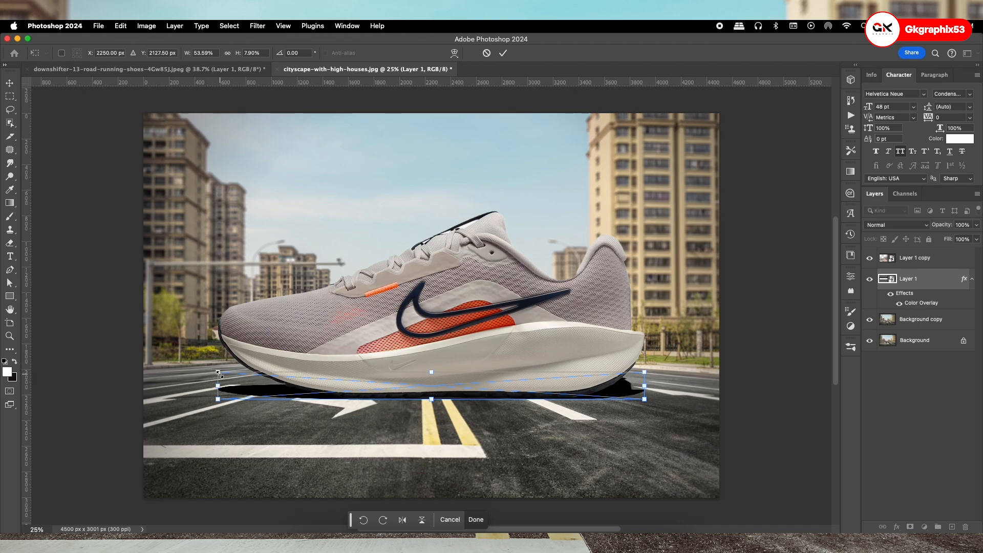
pyautogui.moveTo(218, 385); pyautogui.dragTo(211, 385)
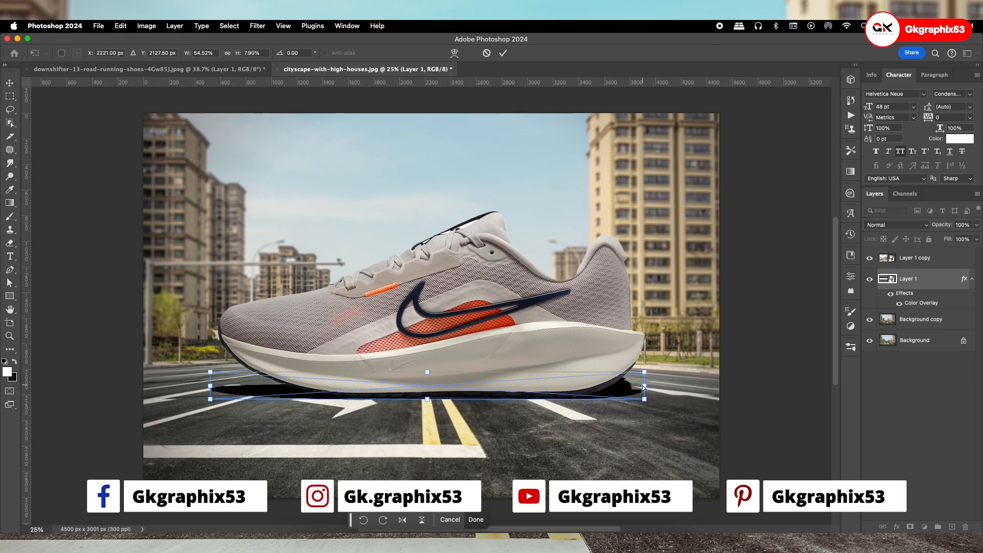
pyautogui.press('super+z')
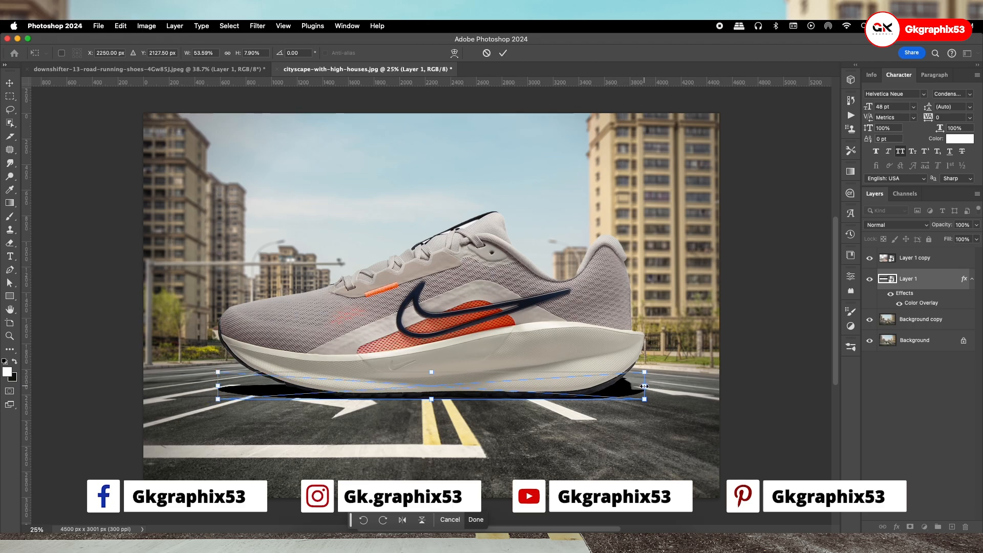
pyautogui.moveTo(645, 386); pyautogui.dragTo(651, 387)
pyautogui.press('Return')
# Step: Select the Brush tool with a dark foreground colour and set its hardness to 100% for touching up the heel shadow
pyautogui.scroll(2, 643, 387)
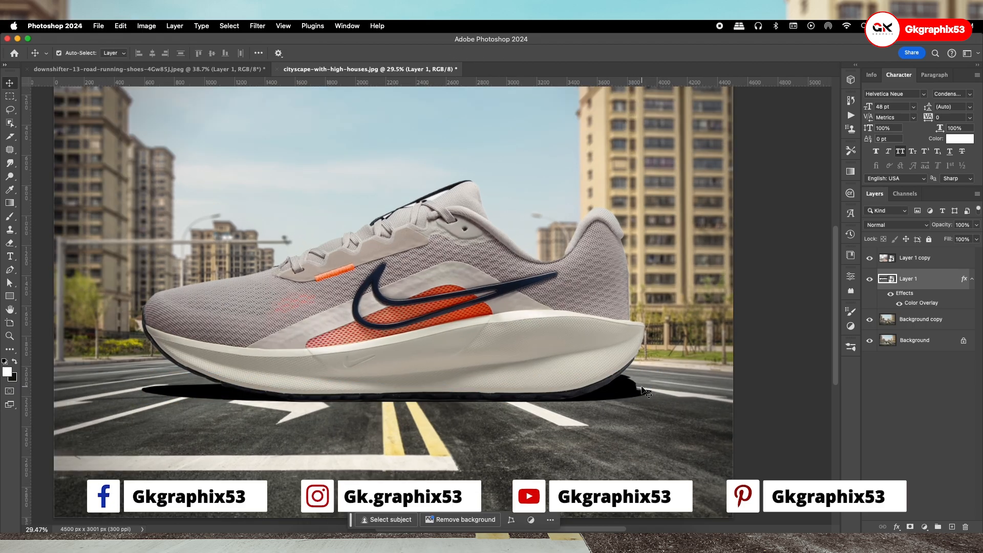
pyautogui.scroll(5, 644, 389)
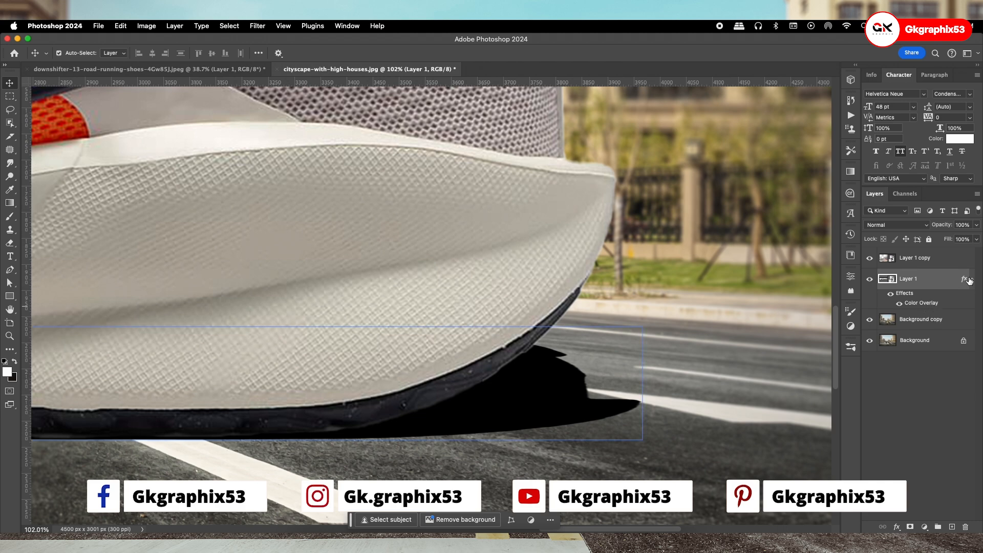
pyautogui.click(970, 280)
pyautogui.press('b')
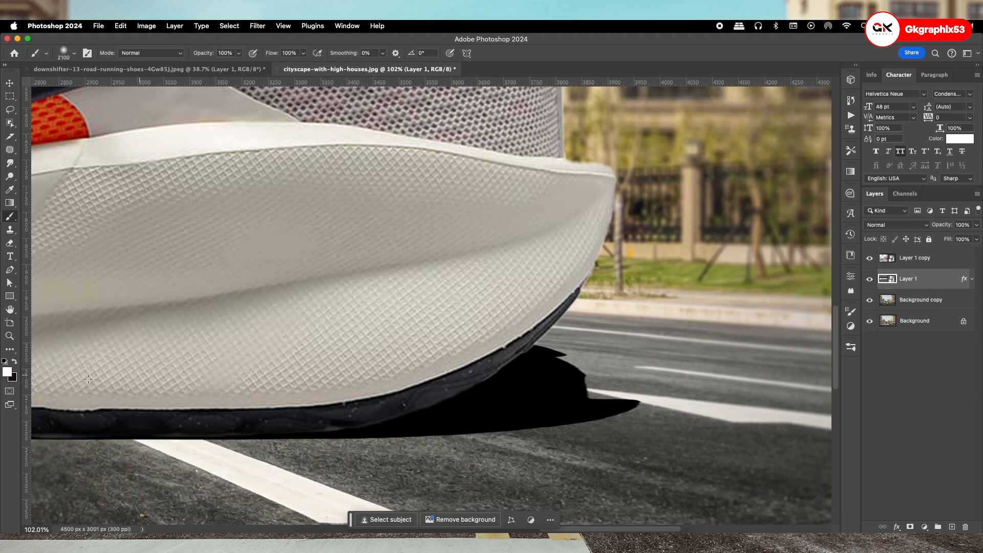
pyautogui.click(14, 361)
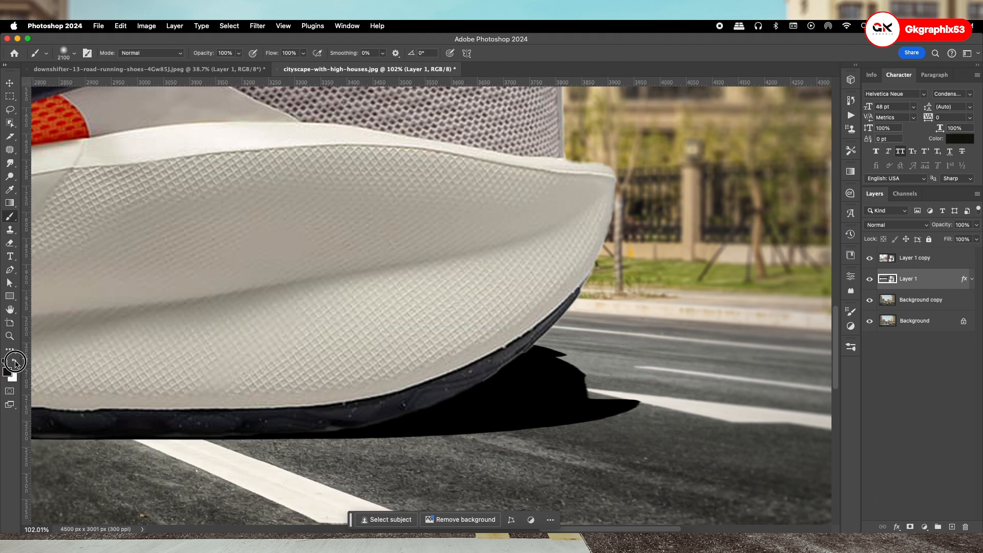
pyautogui.rightClick(673, 323)
pyautogui.moveTo(693, 364); pyautogui.dragTo(798, 360)
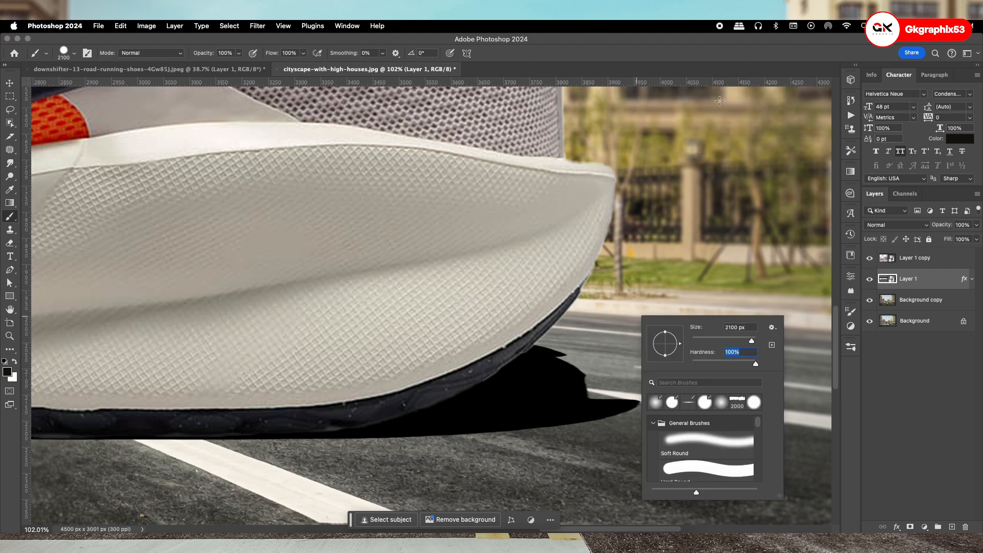
pyautogui.click(730, 68)
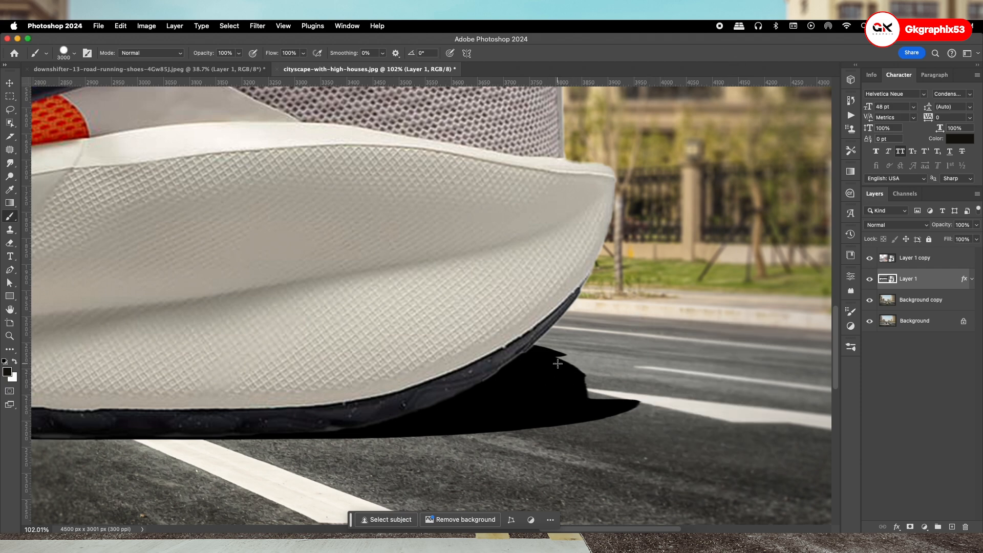
# Step: Shrink the hard brush to 30 px and sample the black of the shadow behind the heel
pyautogui.press('[')
pyautogui.press('[')
pyautogui.press('[')
pyautogui.press('[')
pyautogui.press('[')
pyautogui.press('[')
pyautogui.press('[')
pyautogui.press('[')
pyautogui.press('[')
pyautogui.press('[')
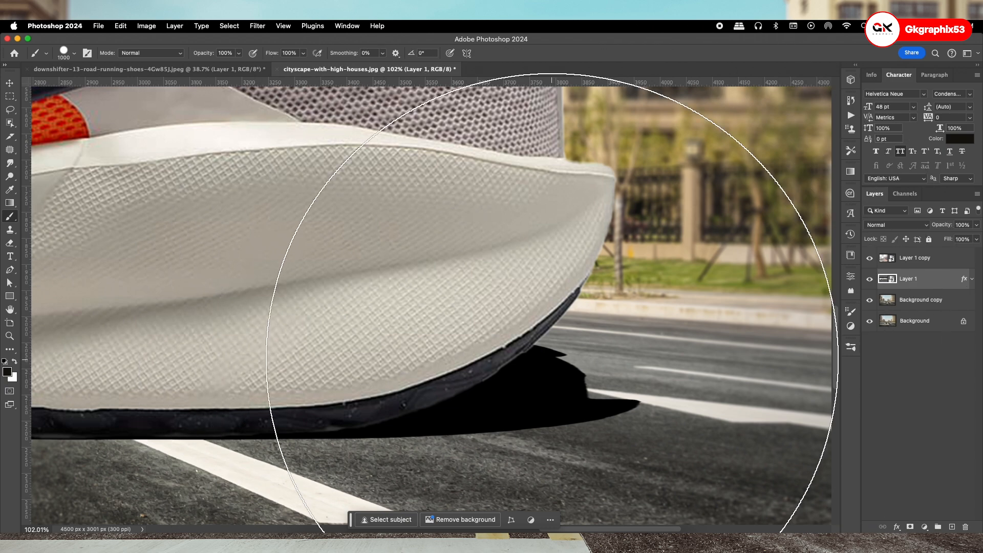
pyautogui.rightClick(567, 324)
pyautogui.click(643, 346)
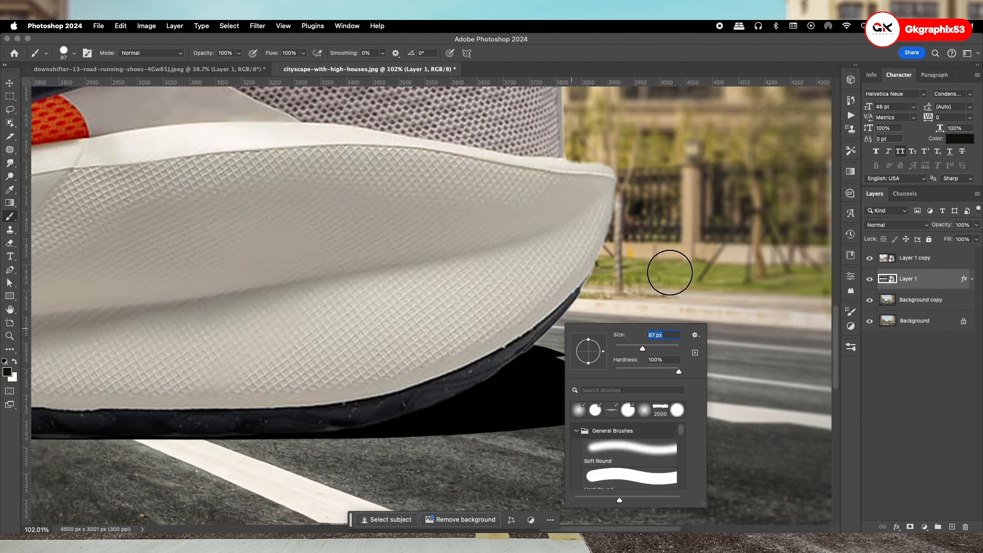
pyautogui.click(675, 70)
pyautogui.press('[')
pyautogui.press('[')
pyautogui.press('[')
pyautogui.press('[')
pyautogui.press('[')
pyautogui.press('[')
pyautogui.keyDown('alt'); pyautogui.click(577, 379); pyautogui.keyUp('alt')
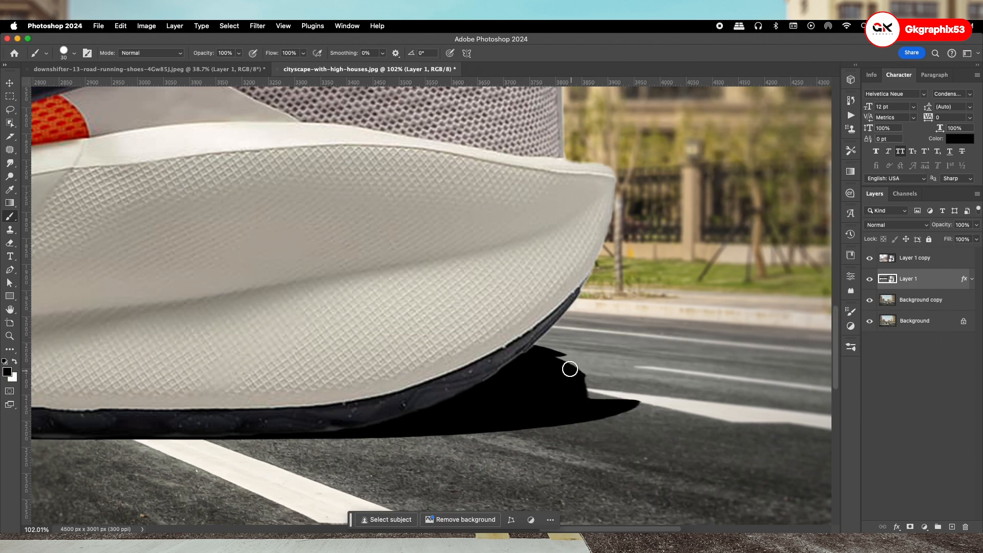
# Step: Add a new layer above Layer 1 and paint black behind the heel to fill and round the jagged shadow edge
pyautogui.press('super+shift+alt+n')
pyautogui.moveTo(558, 360)
pyautogui.mouseDown()
pyautogui.moveTo(606, 364)
pyautogui.moveTo(633, 392)
pyautogui.moveTo(582, 398)
pyautogui.moveTo(588, 375)
pyautogui.moveTo(589, 384)
pyautogui.moveTo(576, 380)
pyautogui.mouseUp()
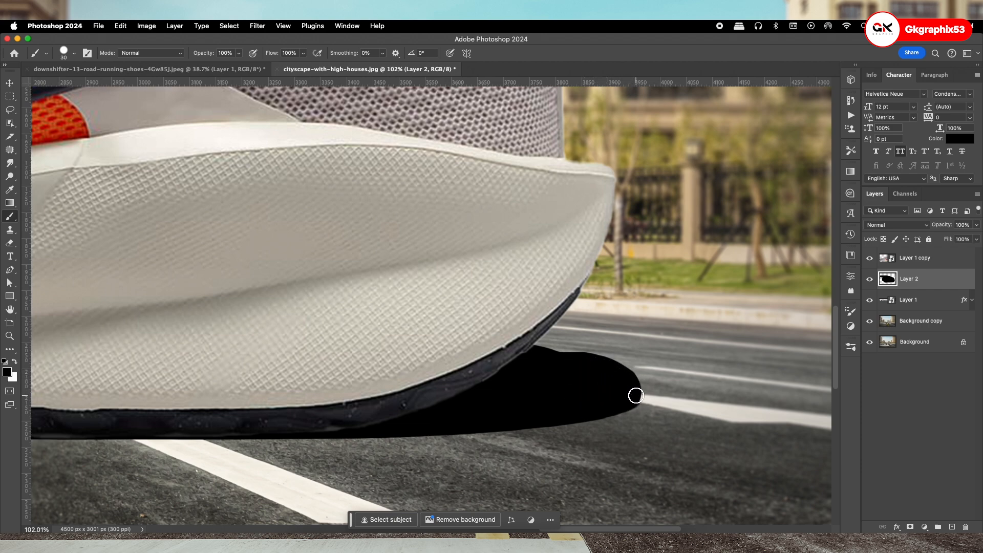
pyautogui.moveTo(636, 396); pyautogui.dragTo(599, 393)
# Step: Convert Layer 2 to a smart object, and combine it with Layer 1 into a single smart object
pyautogui.scroll(-3, 583, 376)
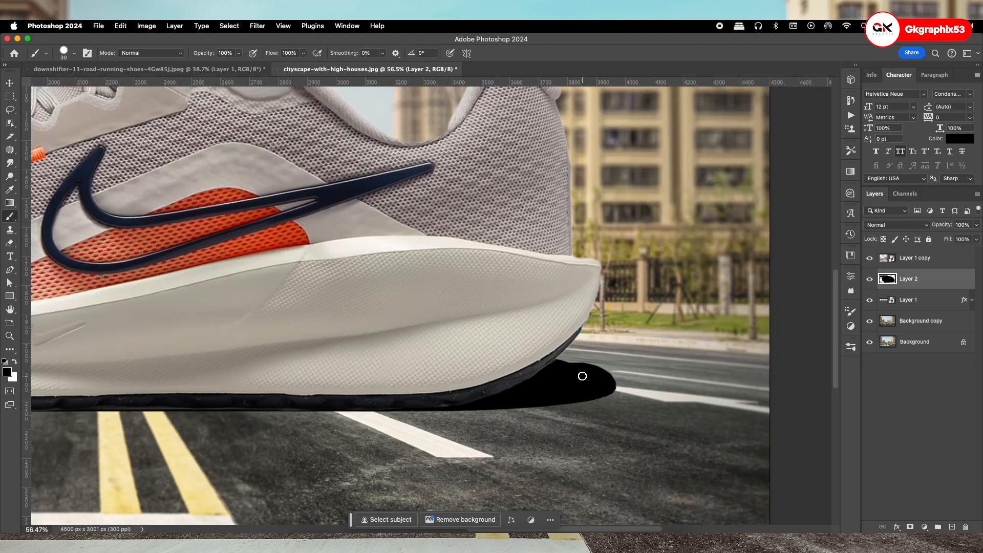
pyautogui.rightClick(939, 286)
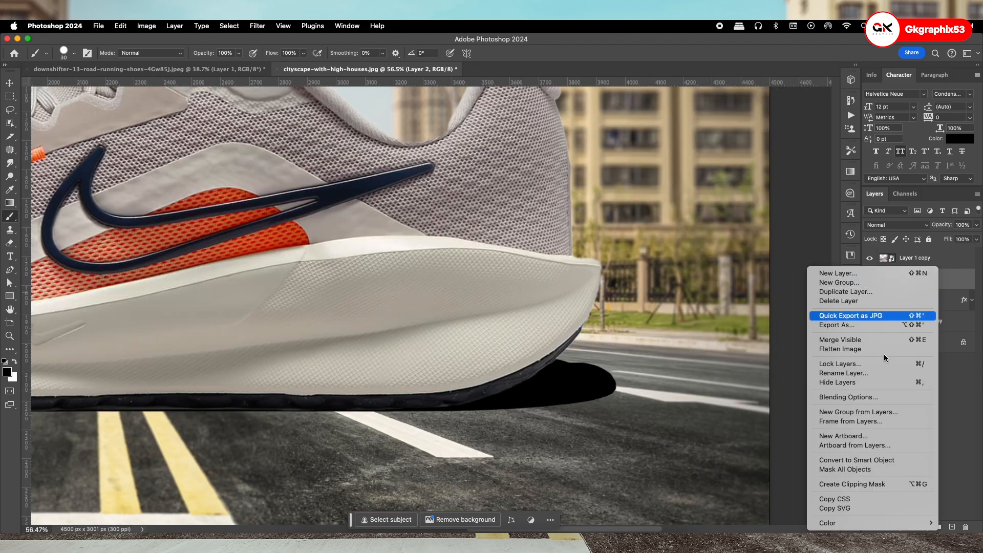
pyautogui.click(874, 459)
pyautogui.press('super+0')
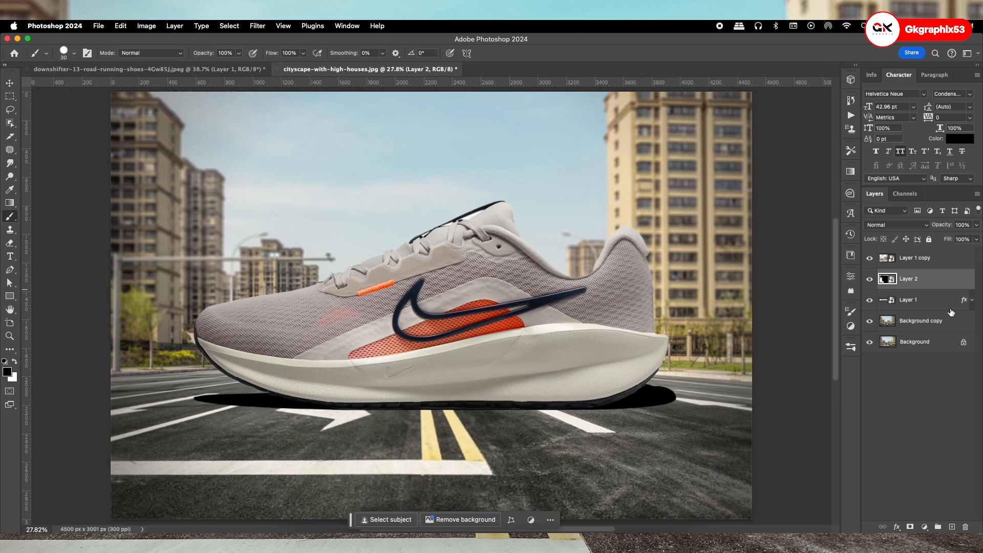
pyautogui.keyDown('shift'); pyautogui.click(915, 300); pyautogui.keyUp('shift')
pyautogui.rightClick(927, 304)
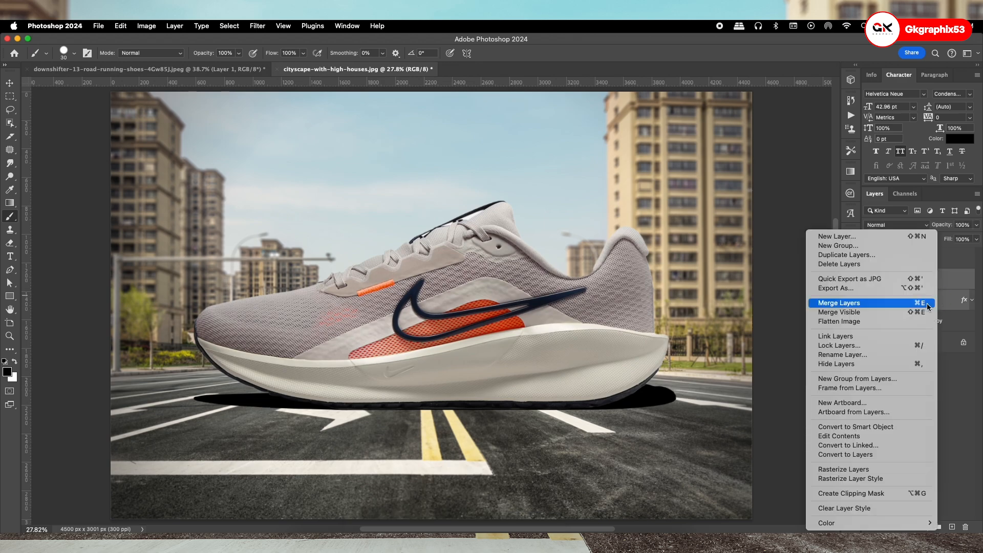
pyautogui.click(866, 428)
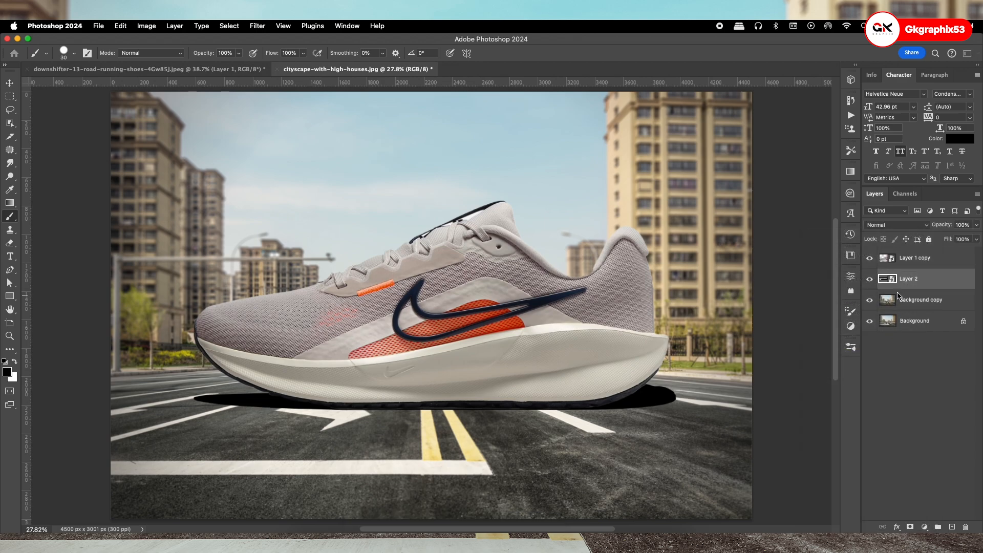
# Step: Apply a Gaussian Blur with a 17.6 px radius to the shadow smart object, Layer 2
pyautogui.click(257, 26)
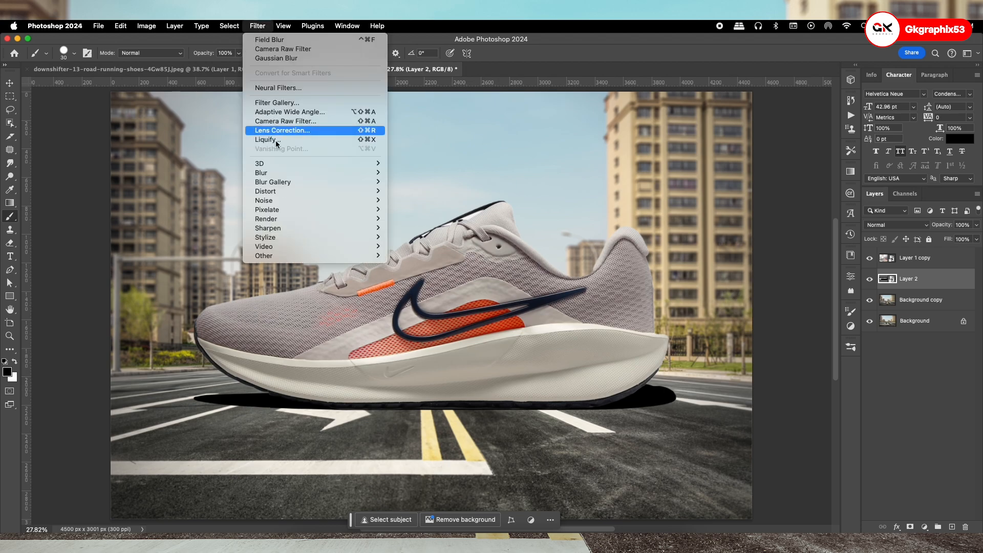
pyautogui.moveTo(308, 172)
pyautogui.click(421, 211)
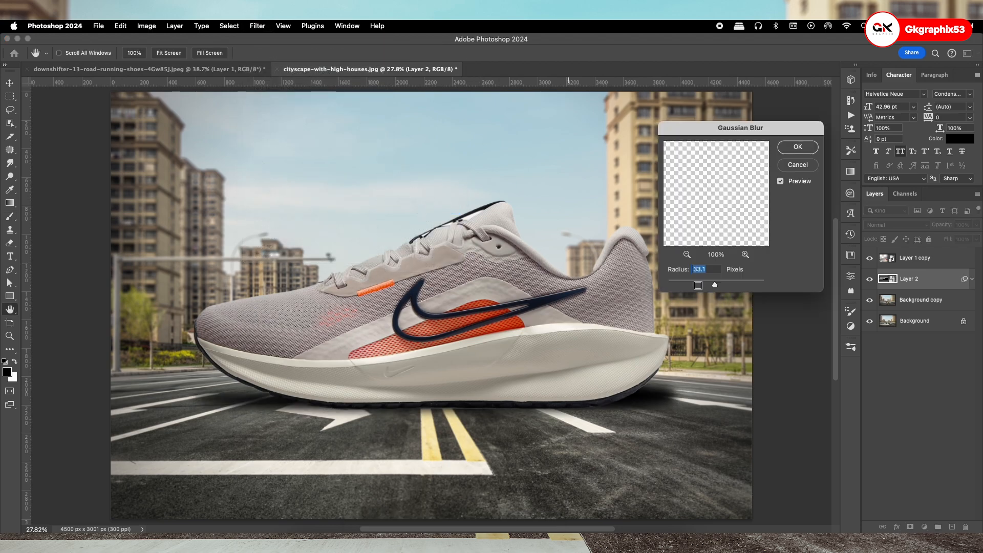
pyautogui.moveTo(704, 287); pyautogui.dragTo(711, 285)
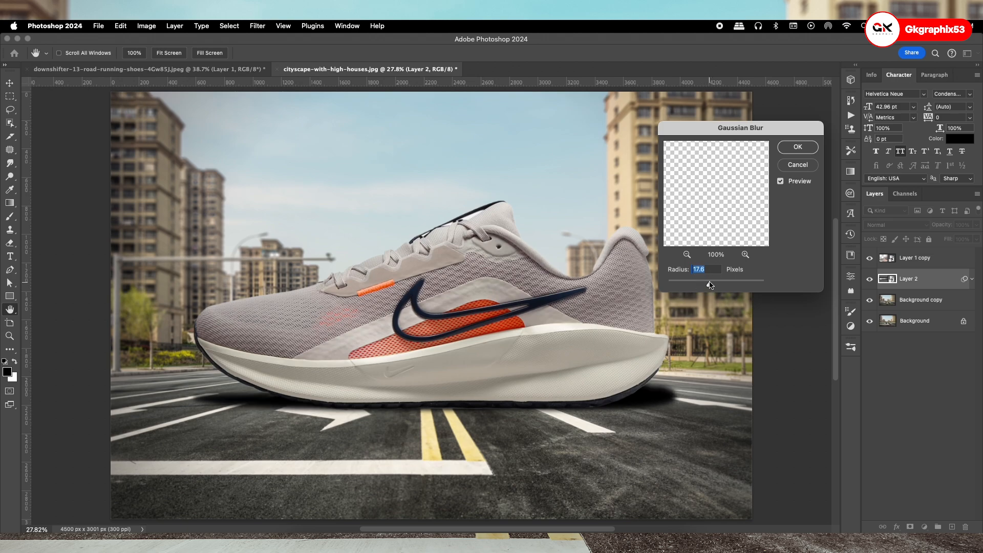
pyautogui.click(797, 148)
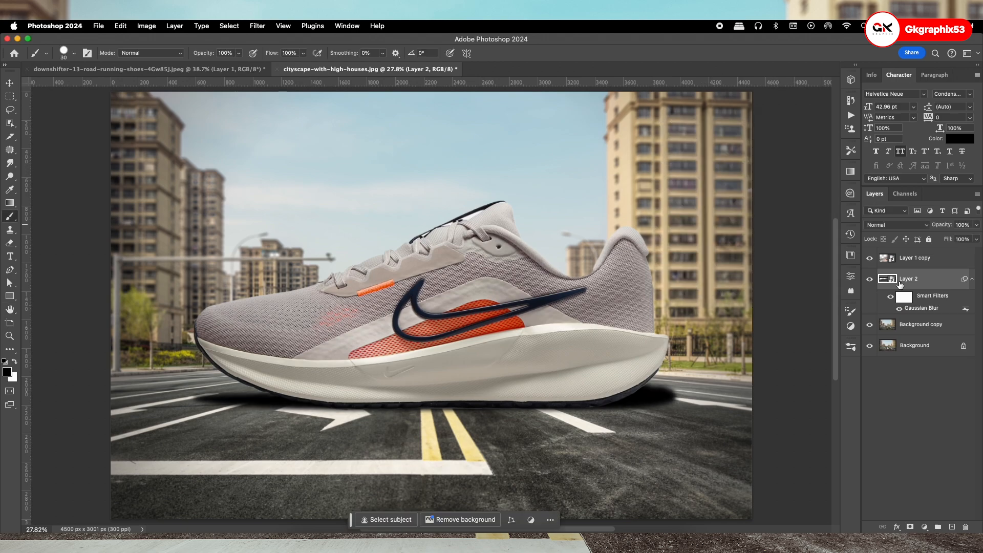
pyautogui.click(973, 280)
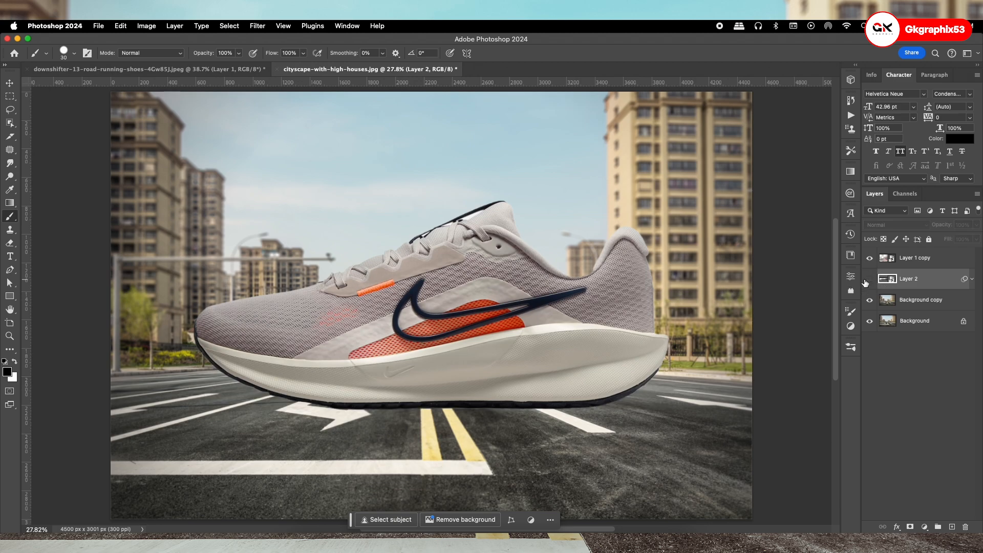
# Step: Split the black slider of Layer 2's Blend If for the underlying layer to 0 / 114
pyautogui.doubleClick(928, 282)
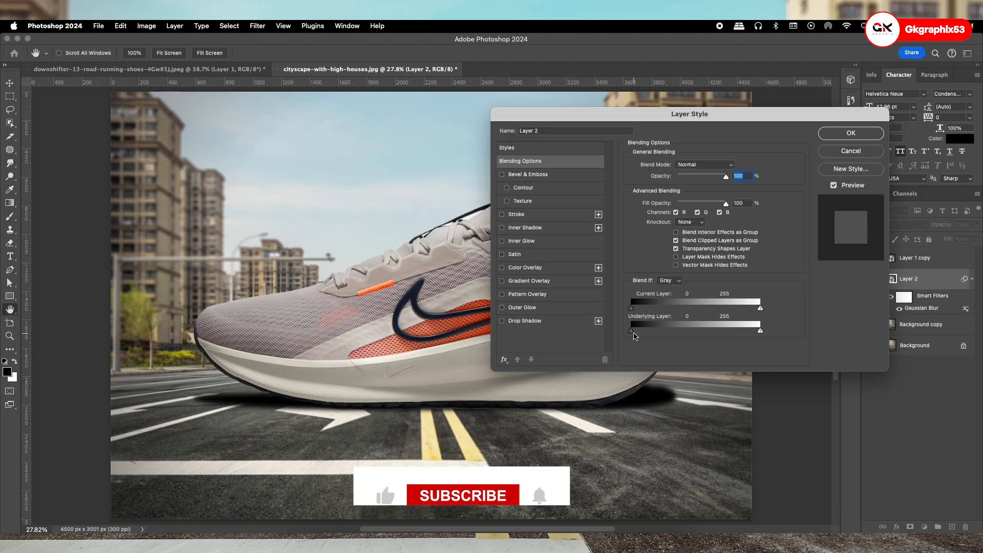
pyautogui.moveTo(635, 334); pyautogui.dragTo(689, 334)
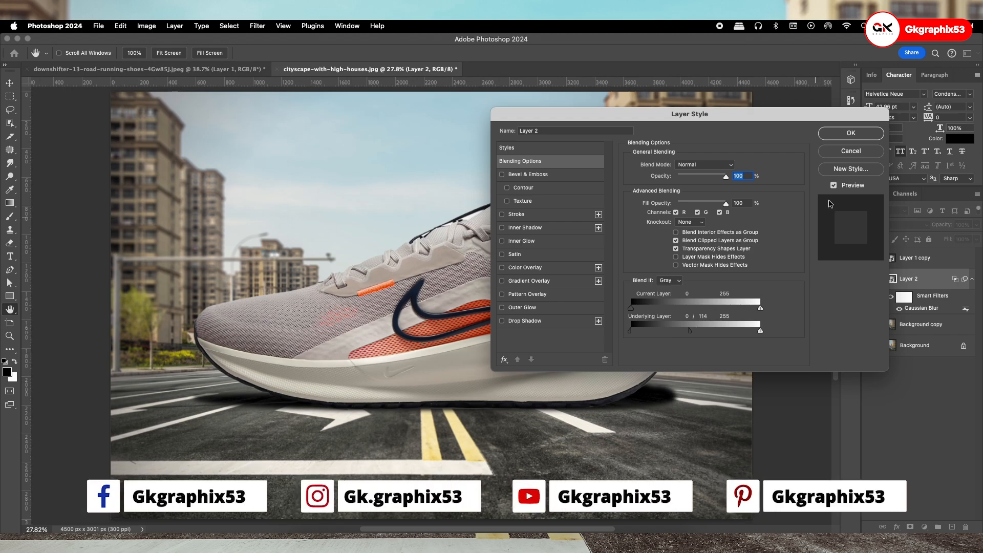
pyautogui.click(851, 132)
# Step: Lower the opacity of the shadow layer, Layer 2, to 88%
pyautogui.click(976, 225)
pyautogui.moveTo(970, 236); pyautogui.dragTo(968, 239)
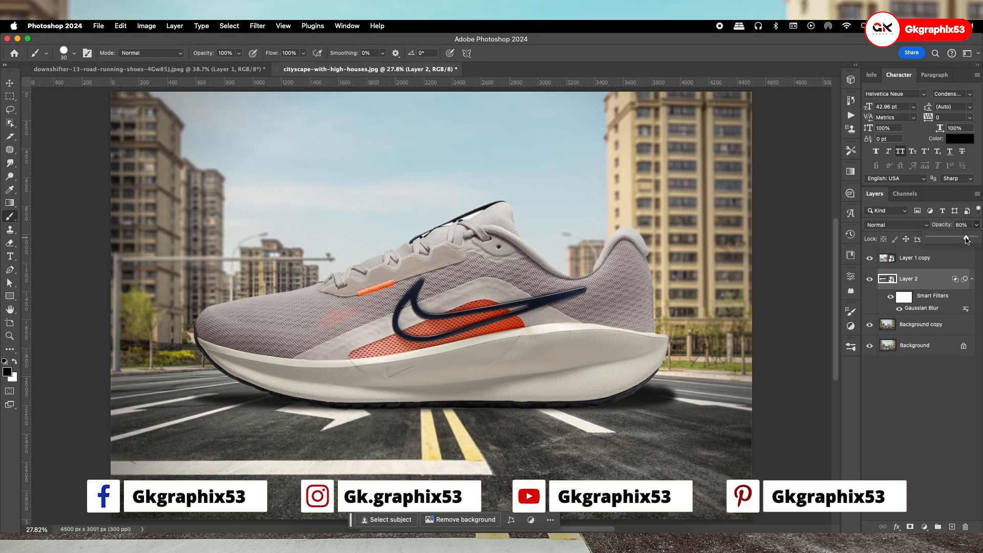
pyautogui.moveTo(967, 239); pyautogui.dragTo(970, 238)
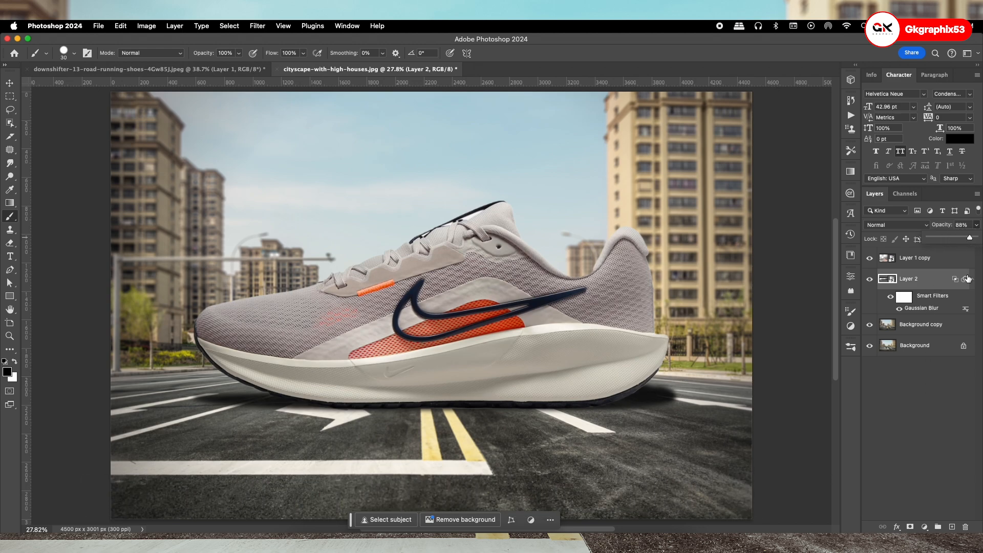
# Step: Add a layer mask to Layer 2 and set up a soft 800 px brush
pyautogui.click(911, 528)
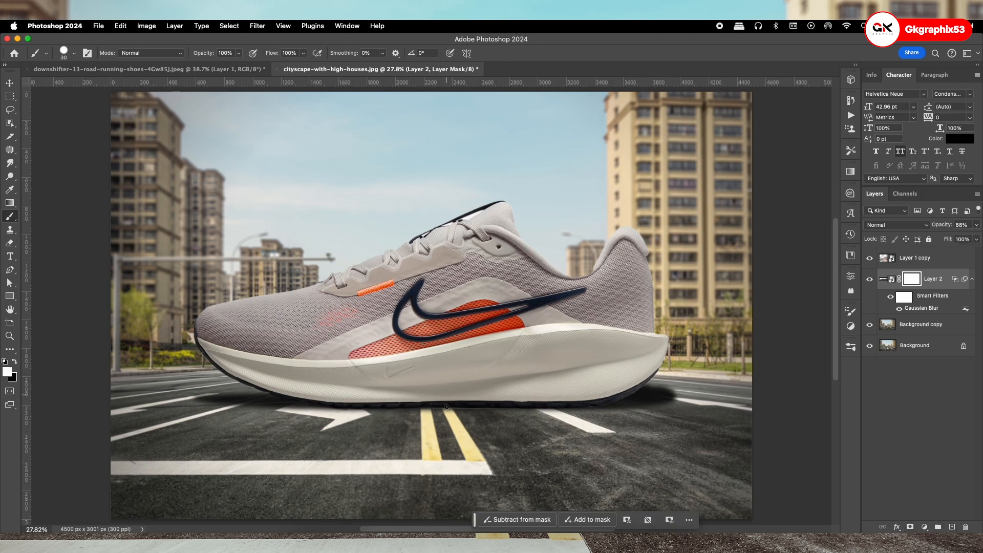
pyautogui.press(']')
pyautogui.press(']')
pyautogui.press(']')
pyautogui.press(']')
pyautogui.press(']')
pyautogui.press(']')
pyautogui.press(']')
pyautogui.press(']')
pyautogui.press(']')
pyautogui.press(']')
pyautogui.press(']')
pyautogui.rightClick(300, 324)
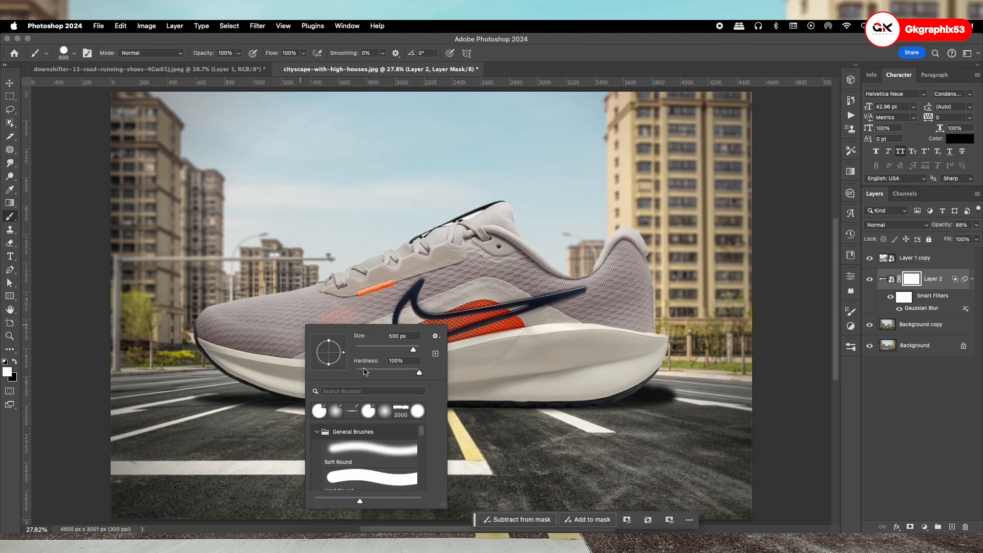
pyautogui.moveTo(363, 371); pyautogui.dragTo(354, 370)
pyautogui.click(530, 51)
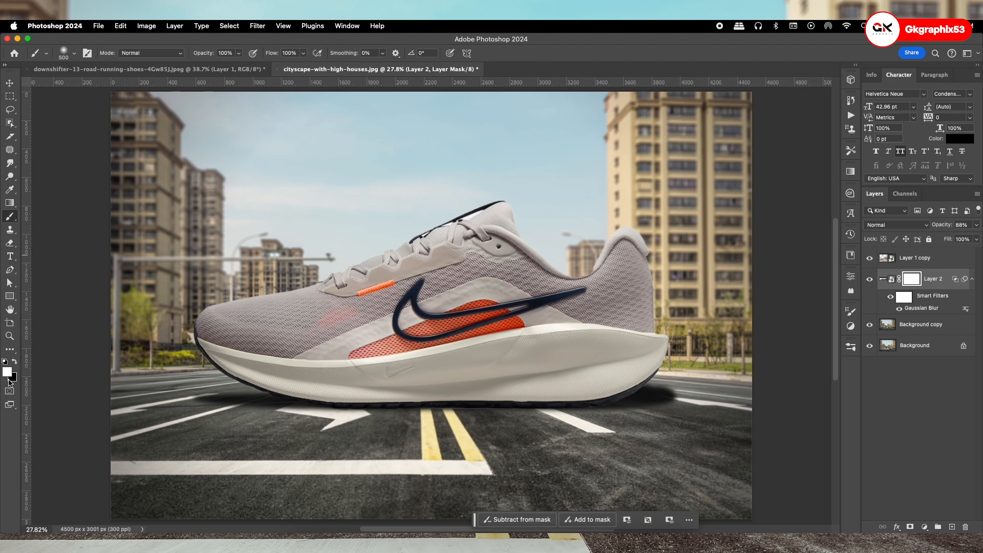
pyautogui.press(']')
pyautogui.press(']')
pyautogui.press(']')
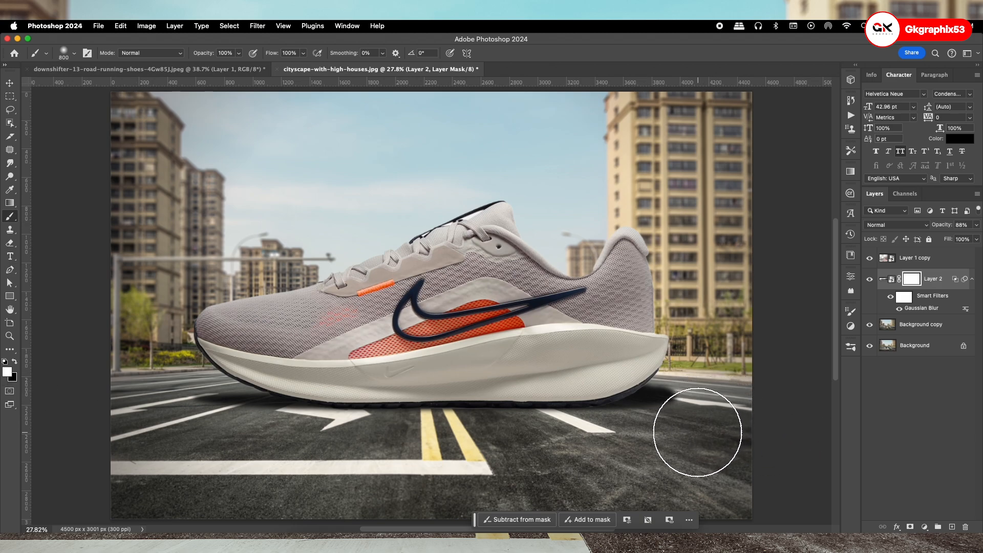
# Step: Paint black on Layer 2's mask to fade the shadow's outer edges, and compare the image with and without the shadow
pyautogui.press('x')
pyautogui.moveTo(735, 417)
pyautogui.mouseDown()
pyautogui.moveTo(707, 439)
pyautogui.moveTo(720, 439)
pyautogui.mouseUp()
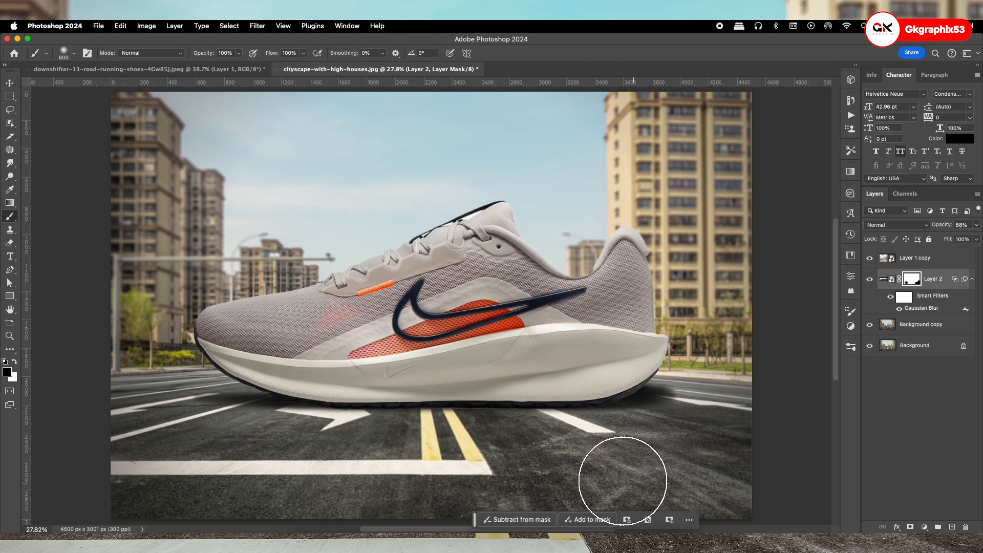
pyautogui.click(972, 279)
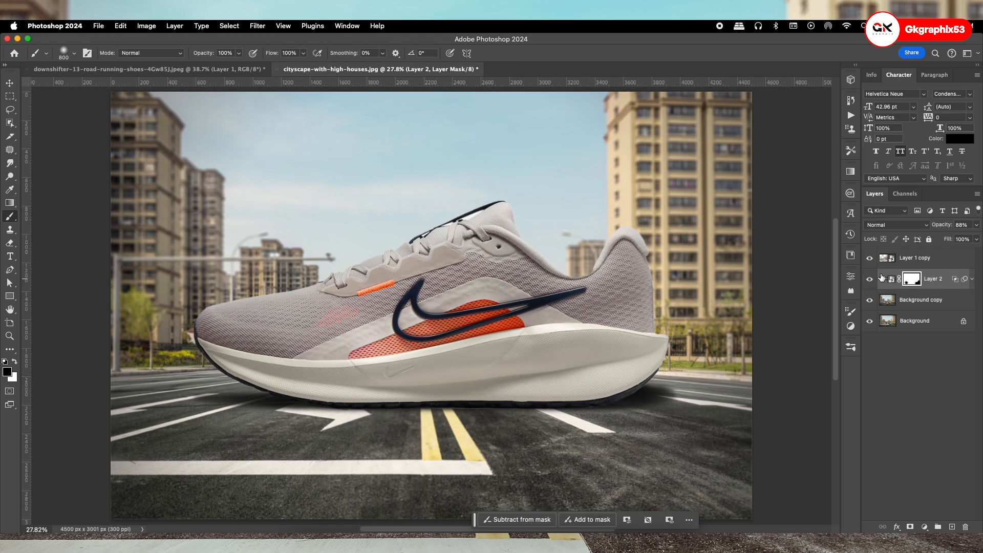
pyautogui.click(870, 279)
pyautogui.click(870, 279)
# Step: Add a layer mask to the shoe layer, Layer 1 copy, and reduce the soft brush to 40 px
pyautogui.click(917, 260)
pyautogui.click(910, 526)
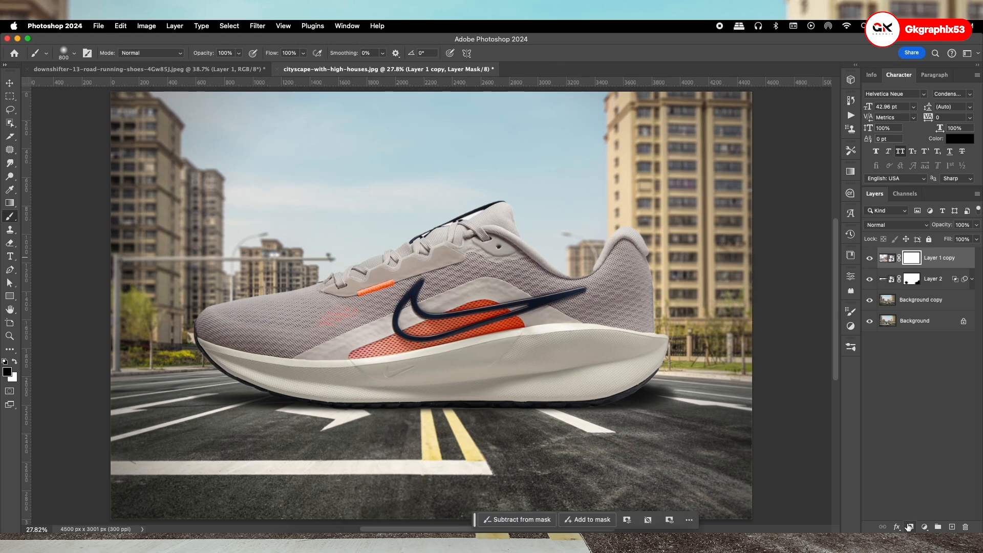
pyautogui.press('[')
pyautogui.press('[')
pyautogui.press('[')
pyautogui.press('[')
pyautogui.press('[')
pyautogui.press('[')
pyautogui.press('[')
pyautogui.press('[')
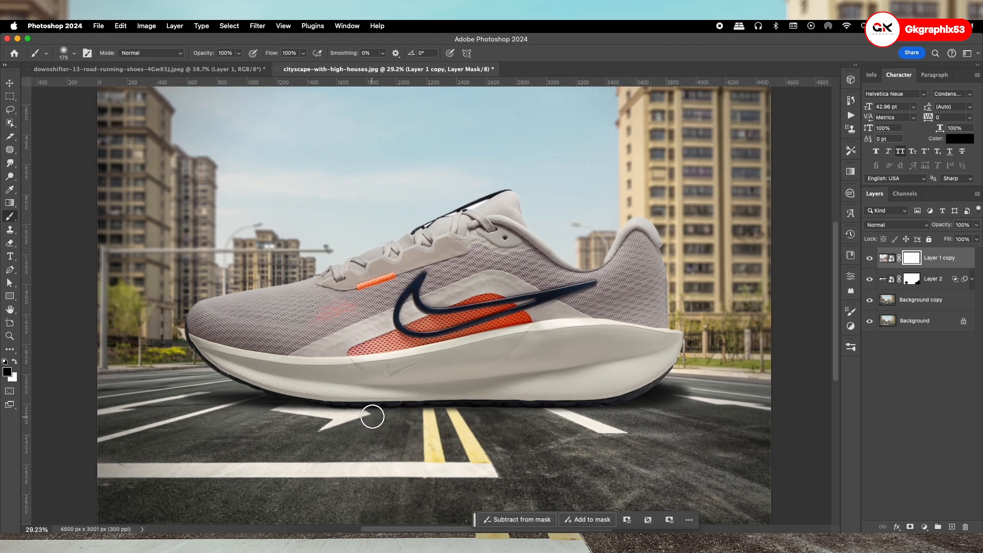
pyautogui.scroll(6, 373, 413)
pyautogui.hscroll(-5, 481, 413)
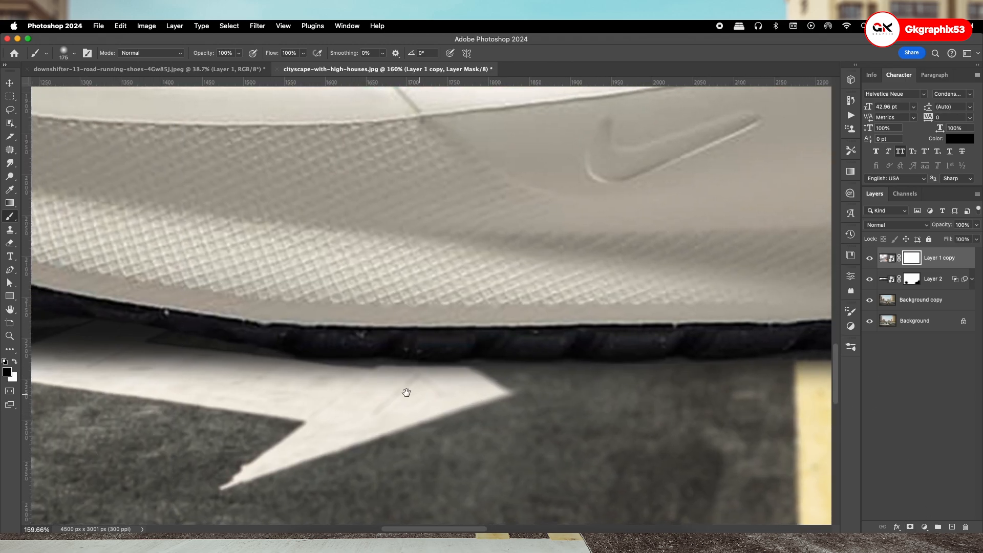
pyautogui.press('[')
pyautogui.press('[')
pyautogui.press('[')
pyautogui.press('[')
pyautogui.press('[')
pyautogui.press('[')
pyautogui.press('[')
pyautogui.press('[')
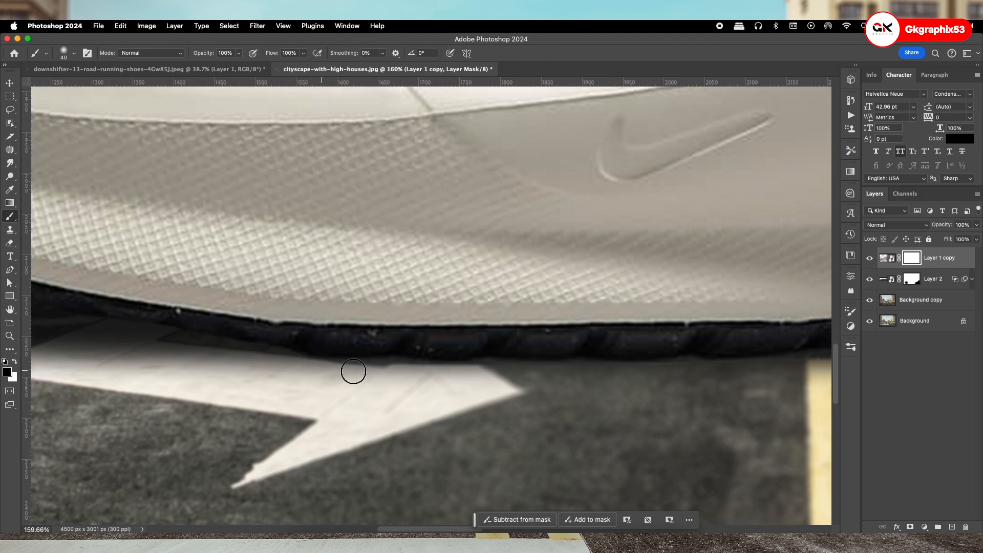
# Step: Paint black on the shoe layer's mask along the sole's lower edge from the white arrow toward the yellow road lines
pyautogui.click(406, 371)
pyautogui.scroll(-1, 402, 376)
pyautogui.hscroll(3, 353, 382)
pyautogui.press('z')
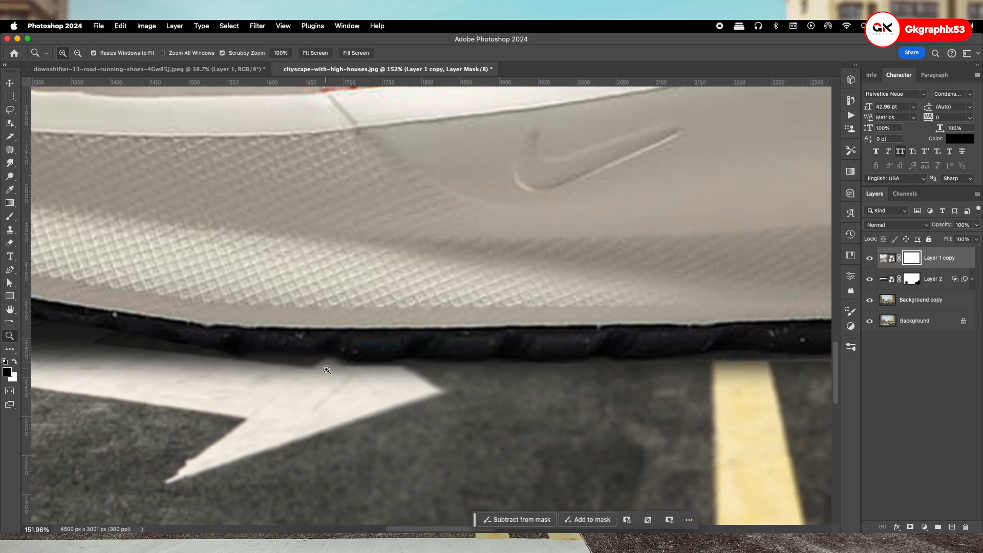
pyautogui.press('b')
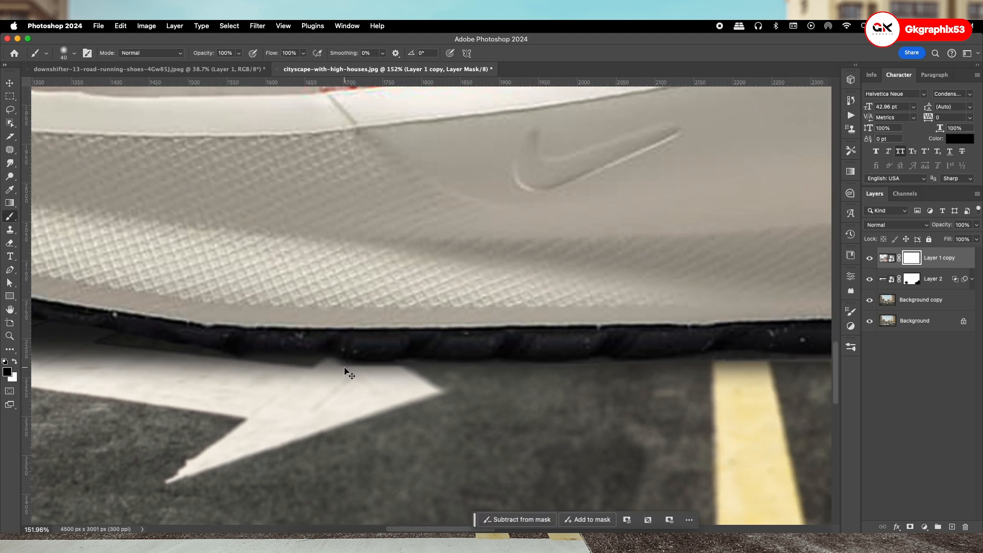
pyautogui.moveTo(321, 373)
pyautogui.mouseDown()
pyautogui.moveTo(262, 377)
pyautogui.moveTo(429, 374)
pyautogui.moveTo(253, 376)
pyautogui.mouseUp()
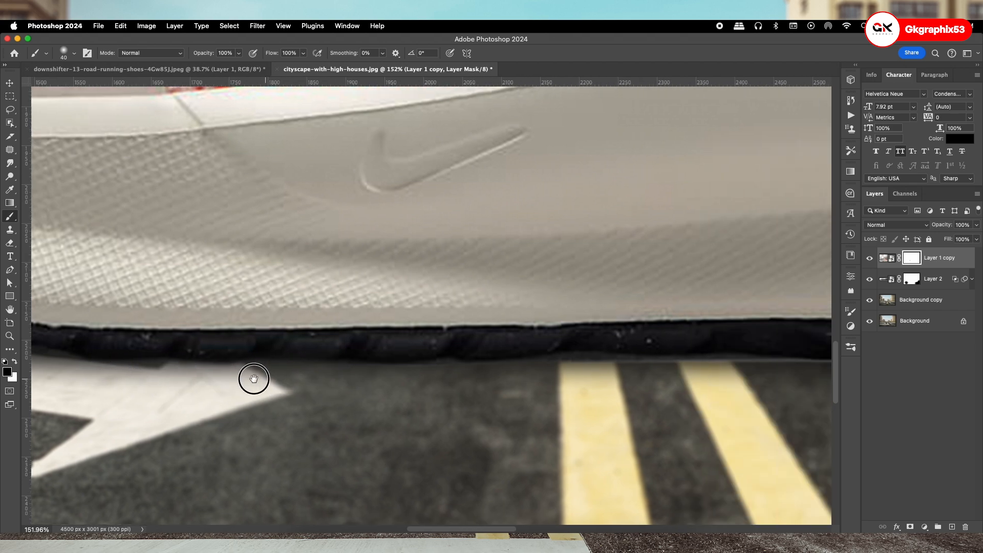
pyautogui.moveTo(444, 392)
pyautogui.mouseDown()
pyautogui.moveTo(243, 399)
pyautogui.moveTo(309, 380)
pyautogui.moveTo(592, 385)
pyautogui.moveTo(367, 388)
pyautogui.moveTo(559, 389)
pyautogui.moveTo(314, 401)
pyautogui.mouseUp()
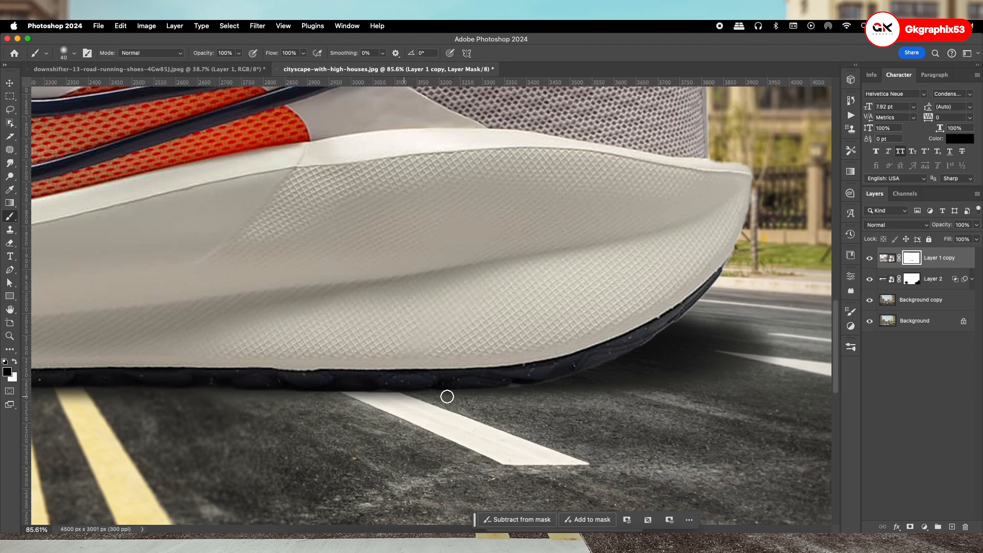
# Step: Continue masking the bottom edge of the sole in black around the heel so it blends into the shadow
pyautogui.scroll(5, 541, 397)
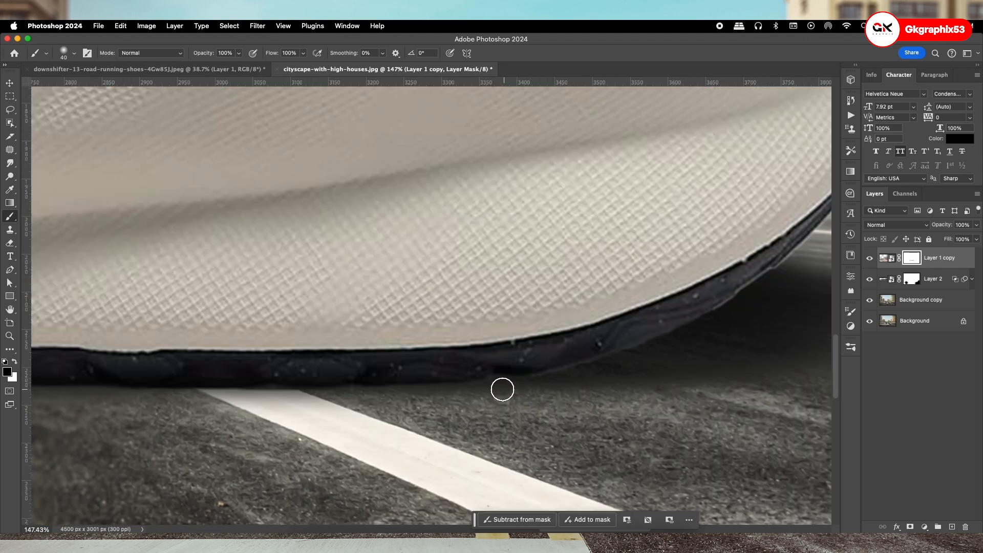
pyautogui.click(530, 393)
pyautogui.scroll(-2, 642, 360)
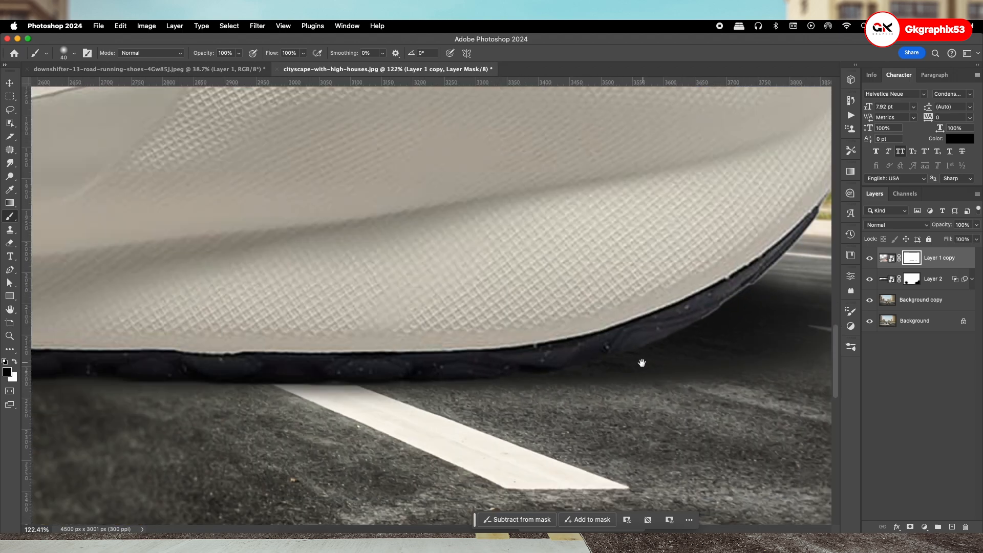
pyautogui.moveTo(641, 362); pyautogui.dragTo(340, 430)
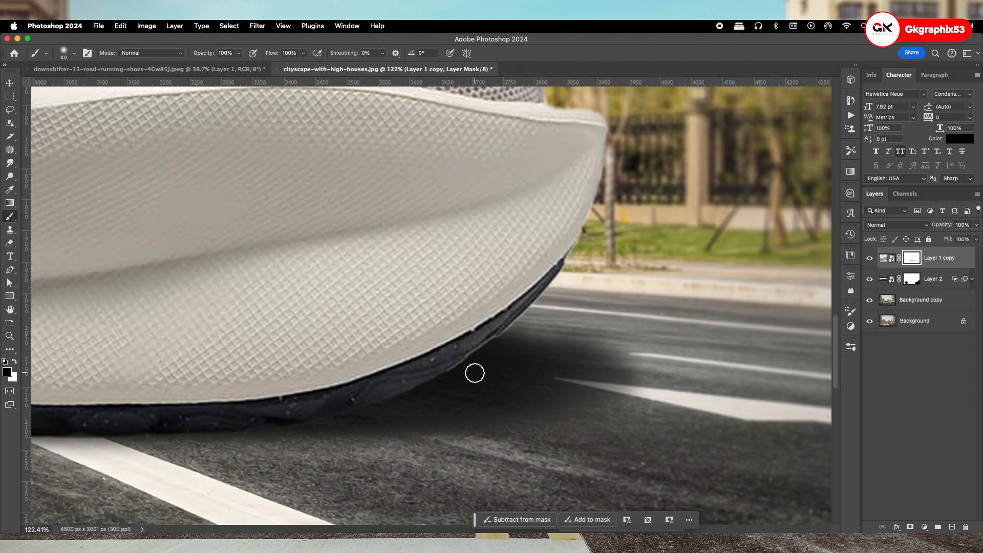
pyautogui.scroll(-2, 514, 347)
pyautogui.moveTo(514, 347); pyautogui.dragTo(336, 414)
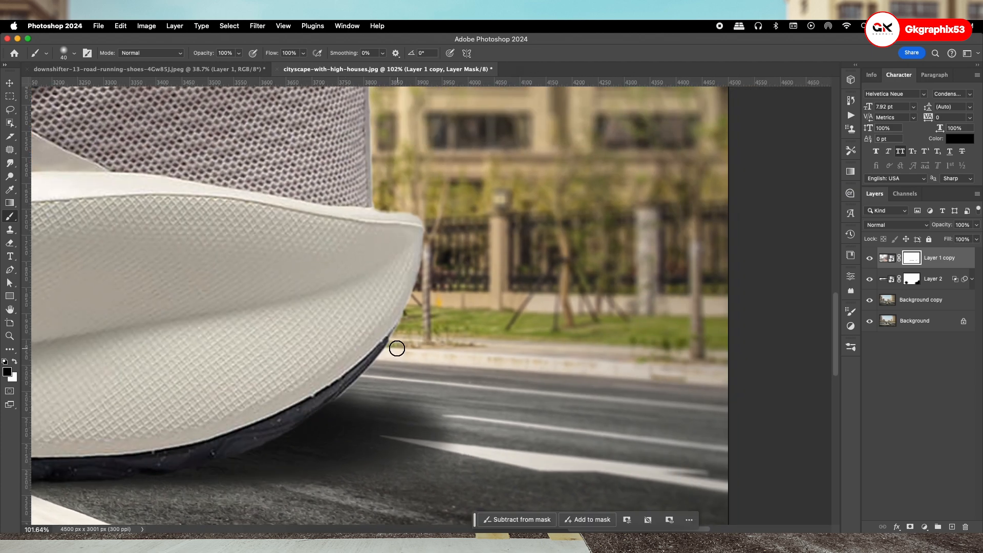
pyautogui.scroll(-5, 391, 374)
pyautogui.scroll(7, 407, 373)
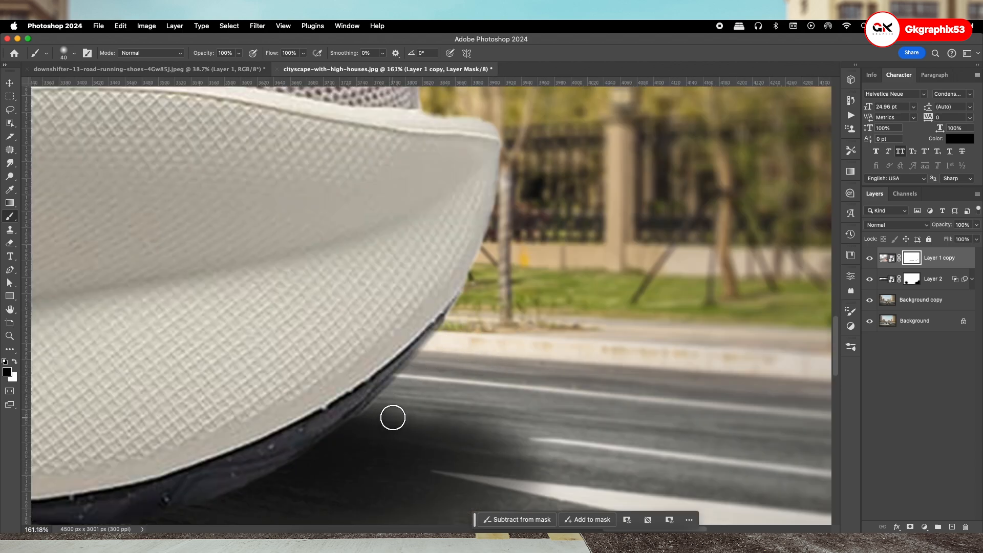
pyautogui.scroll(-5, 393, 426)
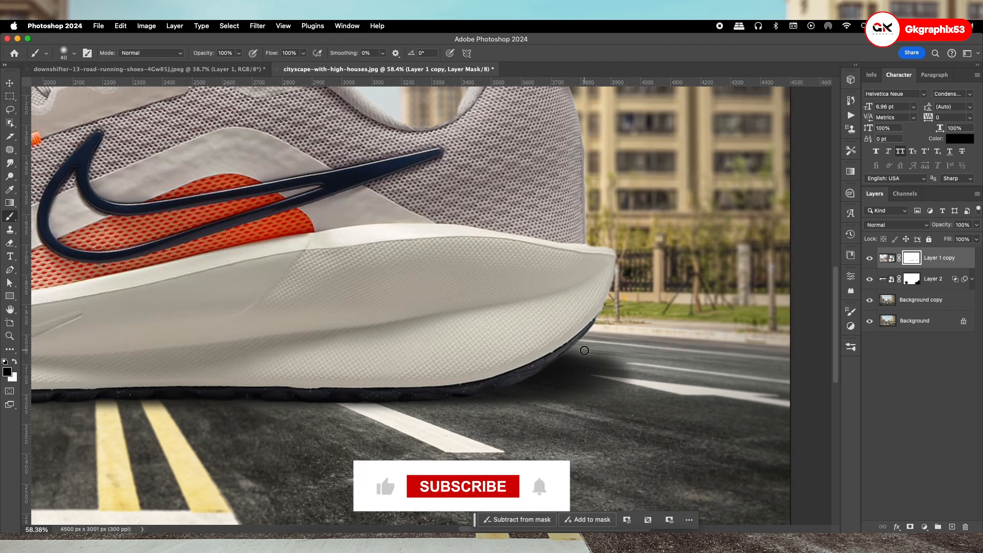
pyautogui.scroll(-3, 567, 356)
pyautogui.click(4, 84)
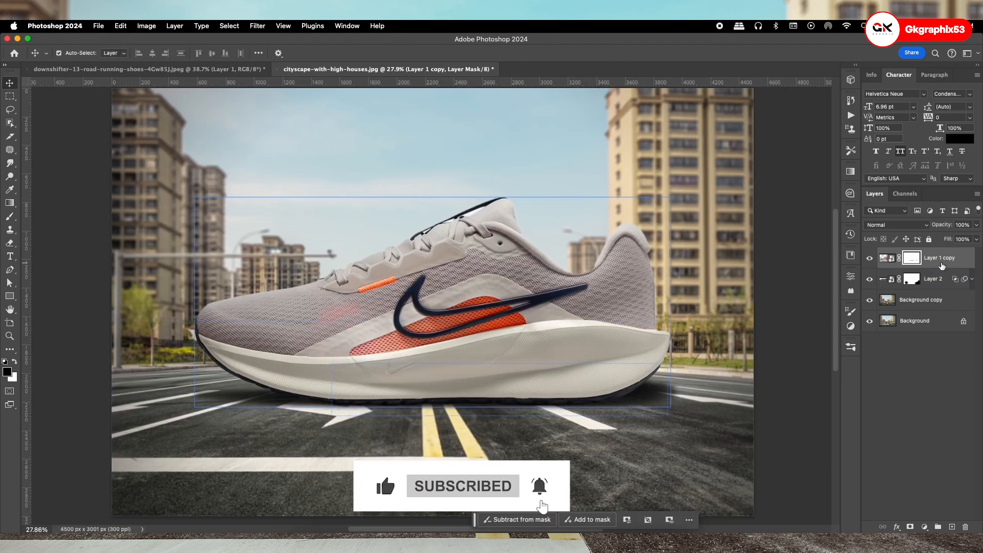
# Step: Add a new layer above Layer 2 and enlarge the soft black brush to 500 px
pyautogui.click(930, 279)
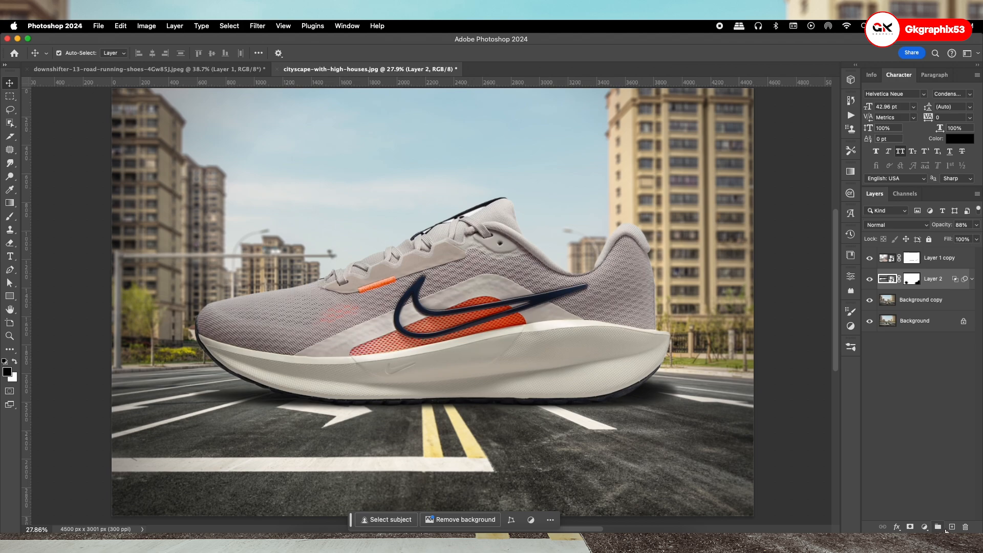
pyautogui.click(946, 530)
pyautogui.press('b')
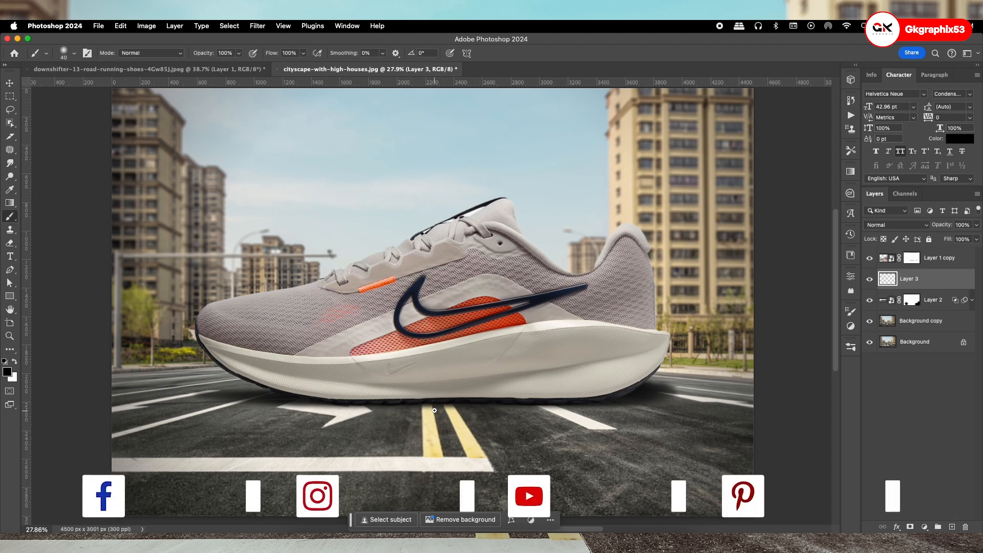
pyautogui.press(']')
pyautogui.press(']')
pyautogui.press(']')
pyautogui.press(']')
pyautogui.press(']')
pyautogui.press(']')
pyautogui.press(']')
pyautogui.press(']')
pyautogui.press(']')
pyautogui.press(']')
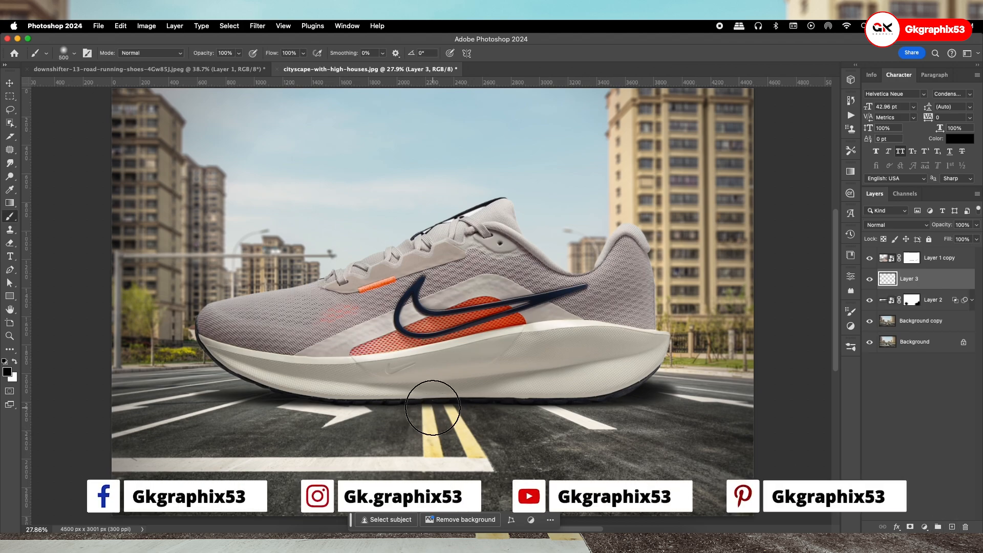
# Step: Stamp one black dab beneath the shoe and transform it into a thin strip under the sole, about 473% wide and 14% high
pyautogui.click(433, 407)
pyautogui.hotkey('ctrl', 't')
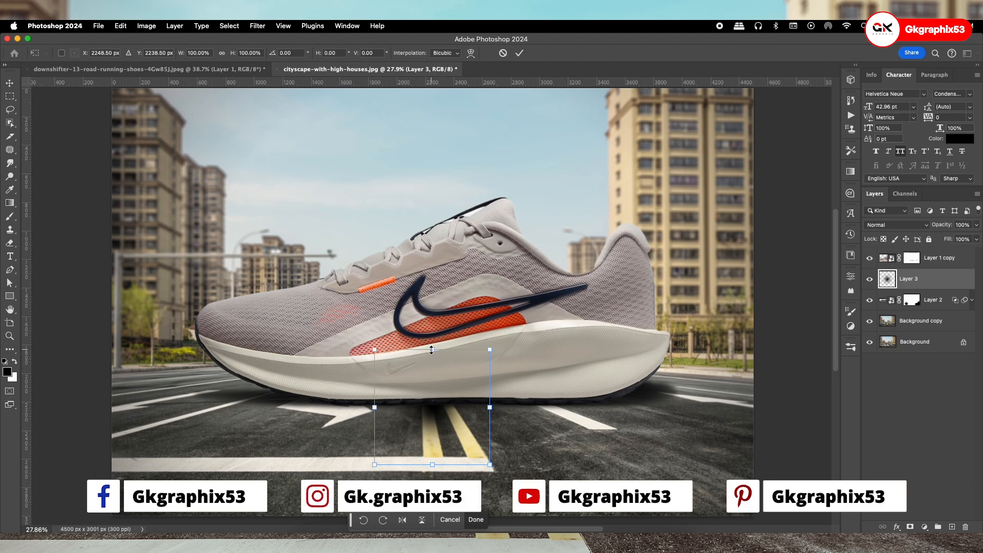
pyautogui.moveTo(432, 350); pyautogui.dragTo(433, 450)
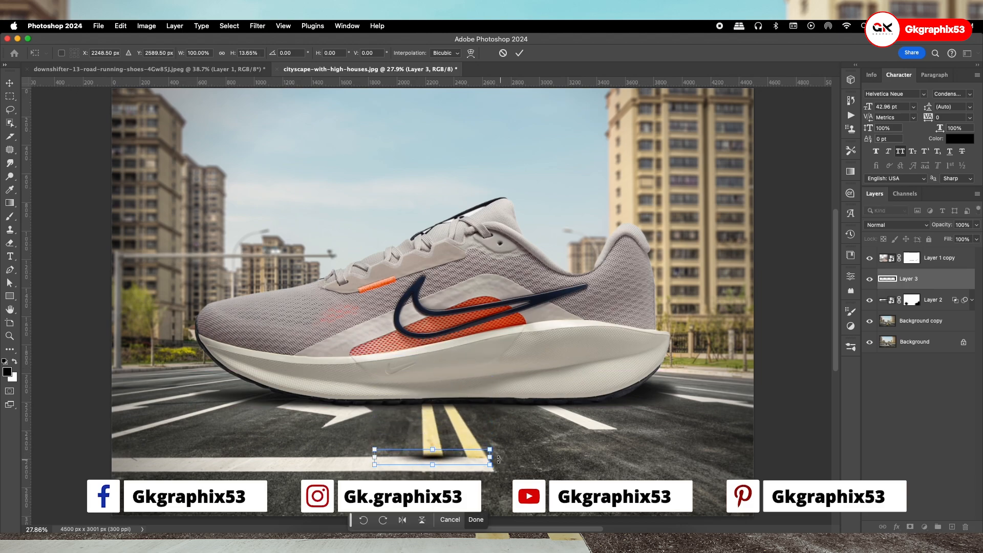
pyautogui.moveTo(498, 459); pyautogui.dragTo(695, 457)
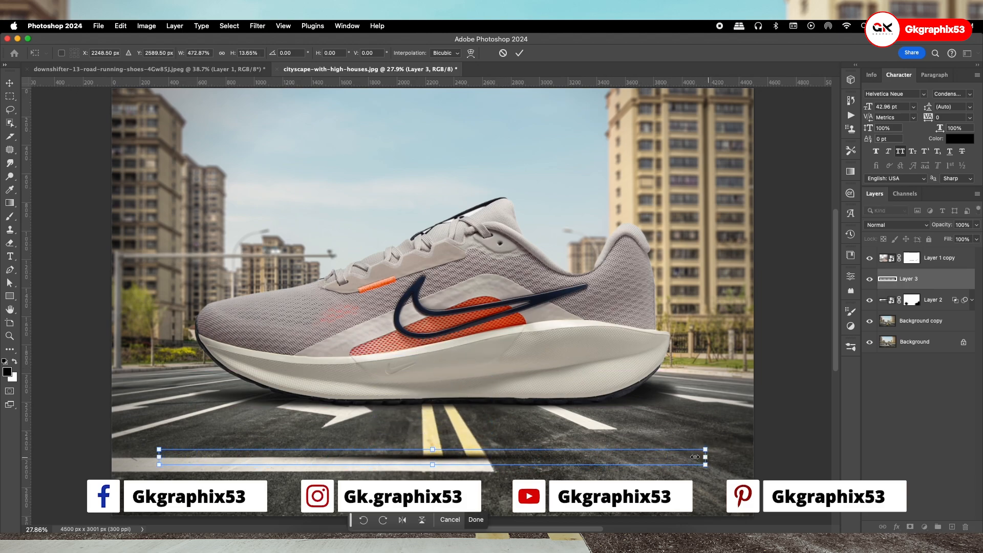
pyautogui.moveTo(442, 455)
pyautogui.mouseDown()
pyautogui.moveTo(431, 441)
pyautogui.moveTo(479, 409)
pyautogui.mouseUp()
pyautogui.press('Return')
pyautogui.press('b')
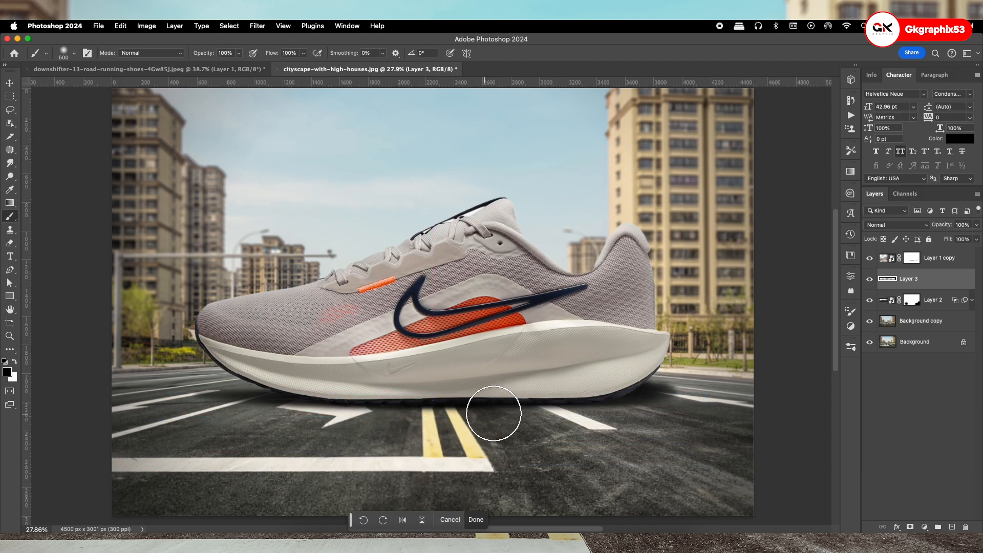
# Step: Transform the Layer 3 shadow strip again, shifting it slightly up and tight against the underside of the sole
pyautogui.hotkey('ctrl', 't')
pyautogui.scroll(-2, 552, 414)
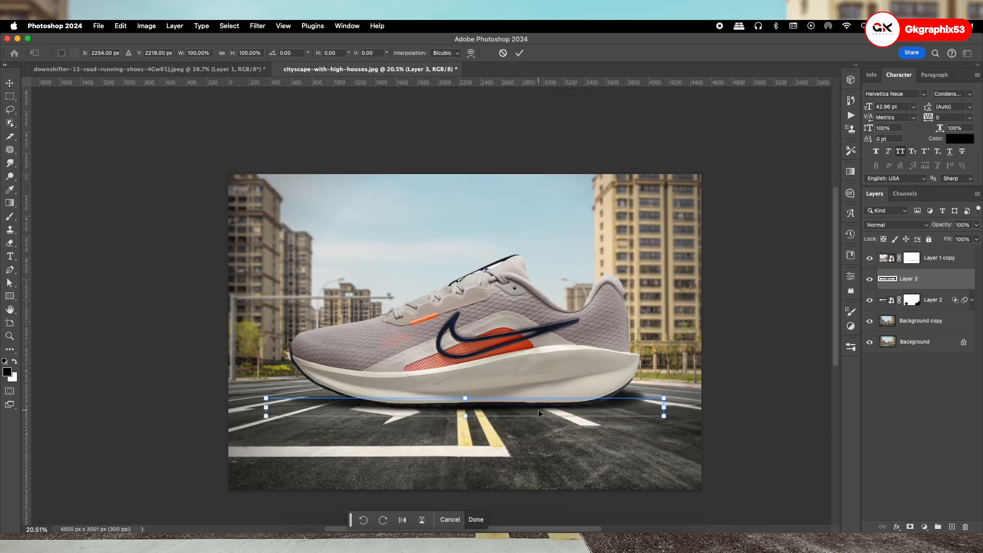
pyautogui.moveTo(541, 410); pyautogui.dragTo(543, 410)
pyautogui.moveTo(467, 399); pyautogui.dragTo(510, 404)
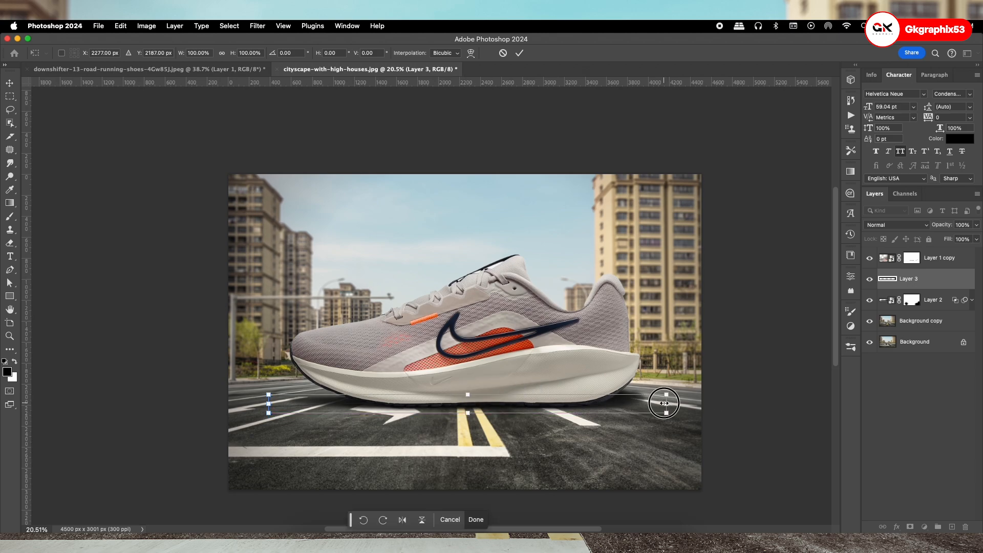
pyautogui.scroll(2, 630, 402)
pyautogui.press('Return')
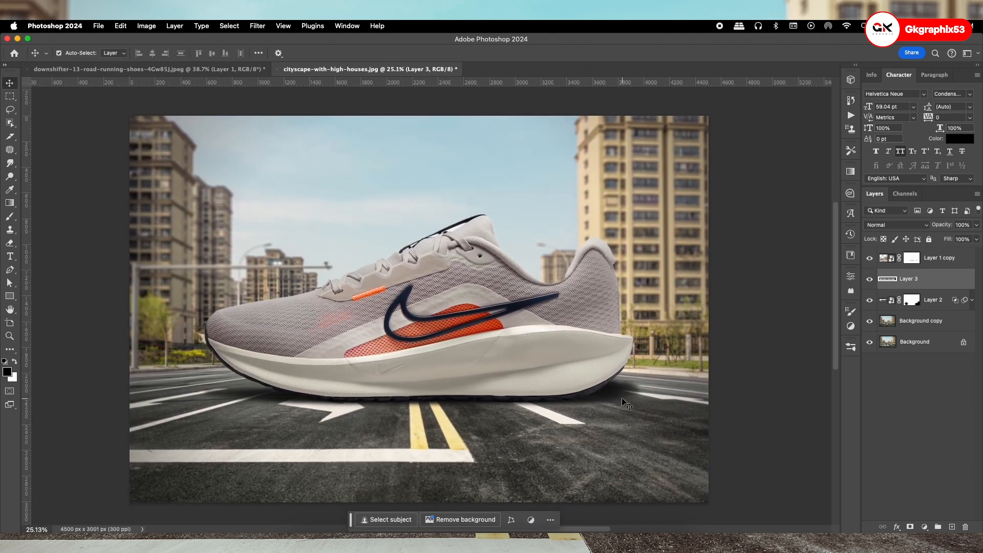
# Step: Lower the opacity of Layer 3 to 65%
pyautogui.scroll(-1, 625, 403)
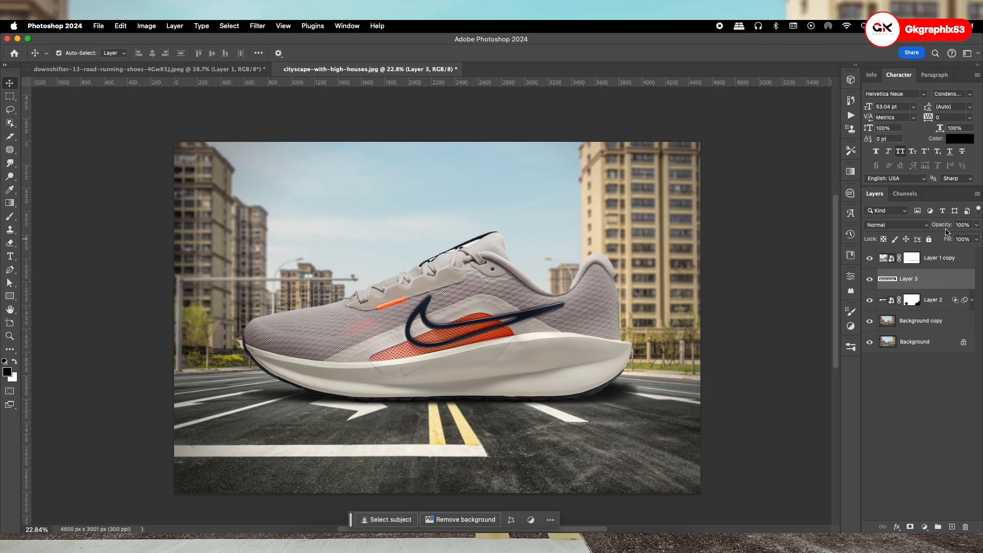
pyautogui.click(976, 226)
pyautogui.scroll(-1, 599, 291)
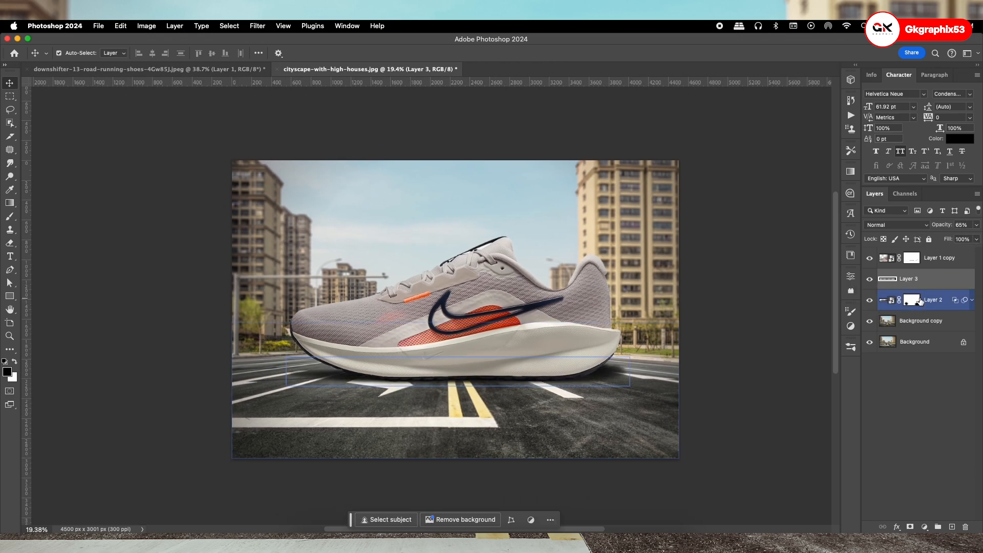
pyautogui.click(920, 301)
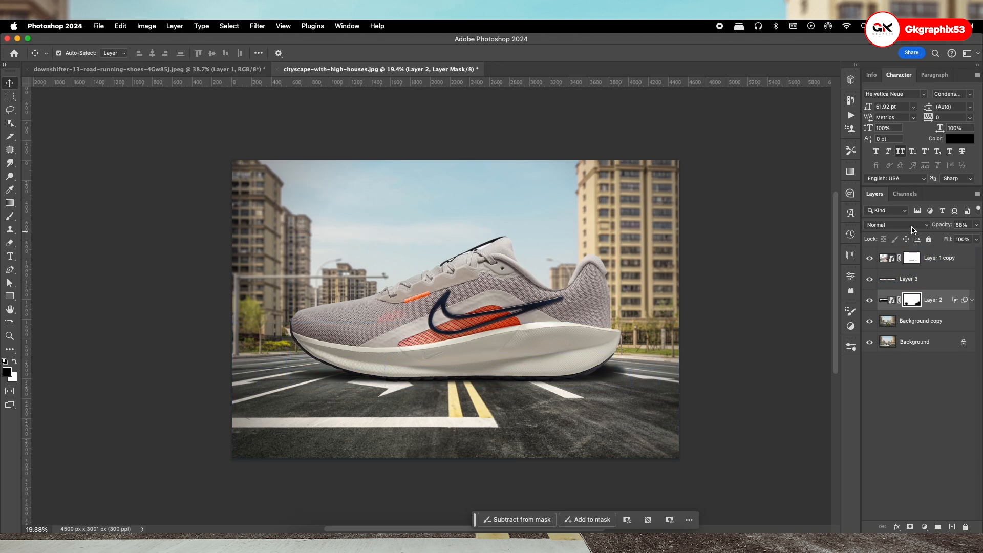
pyautogui.click(912, 228)
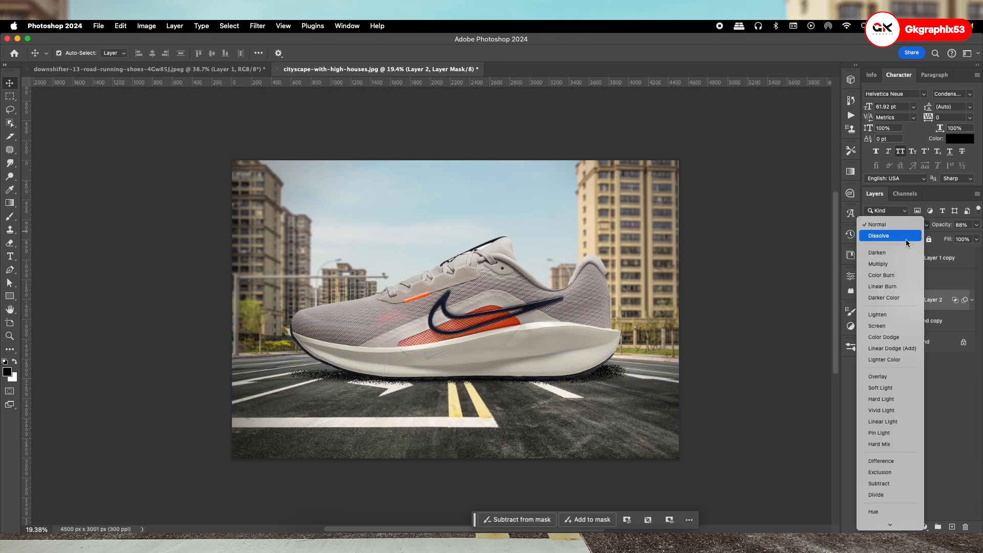
pyautogui.click(2, 51)
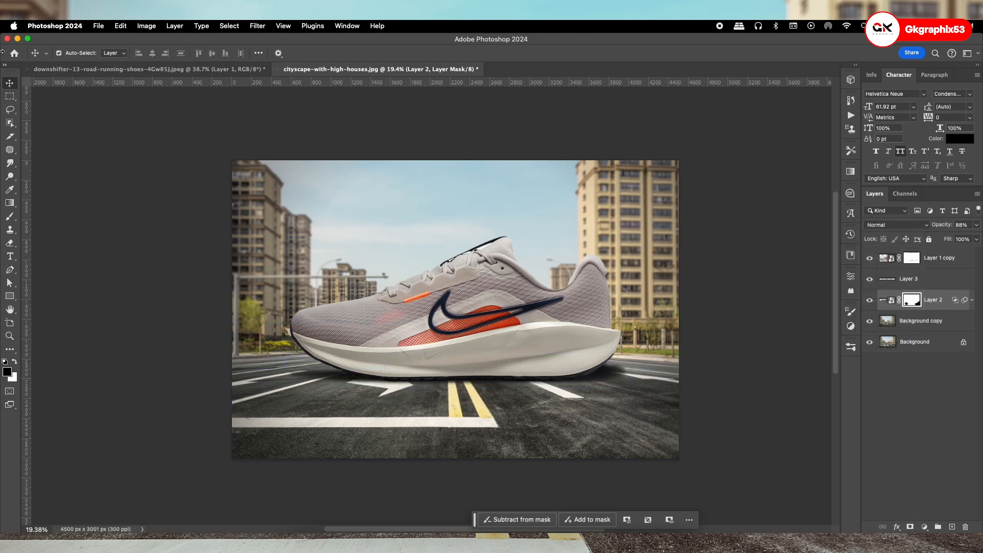
pyautogui.scroll(2, 592, 395)
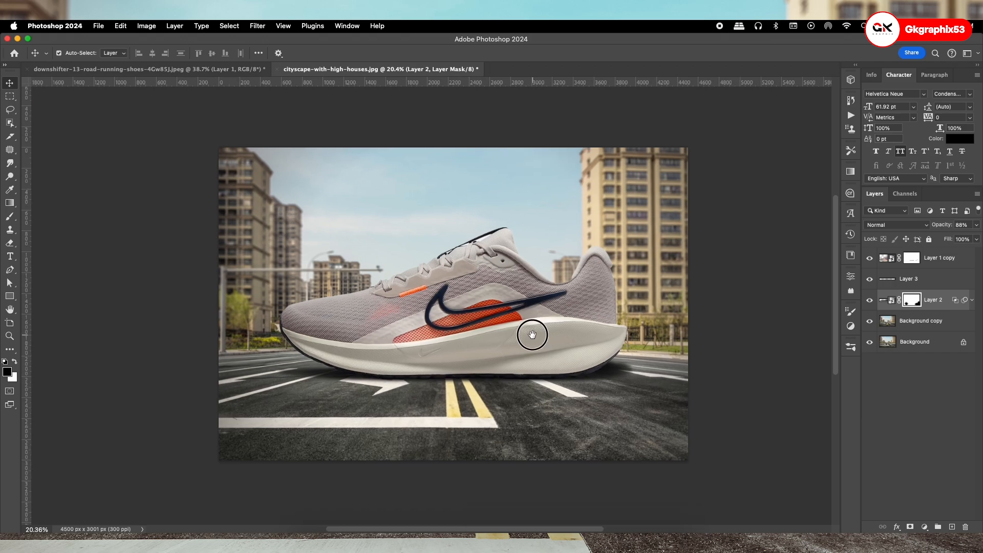
# Step: Add a new layer directly above Layer 2 and paint a soft black 500 px dab on the road beneath the shoe
pyautogui.click(907, 262)
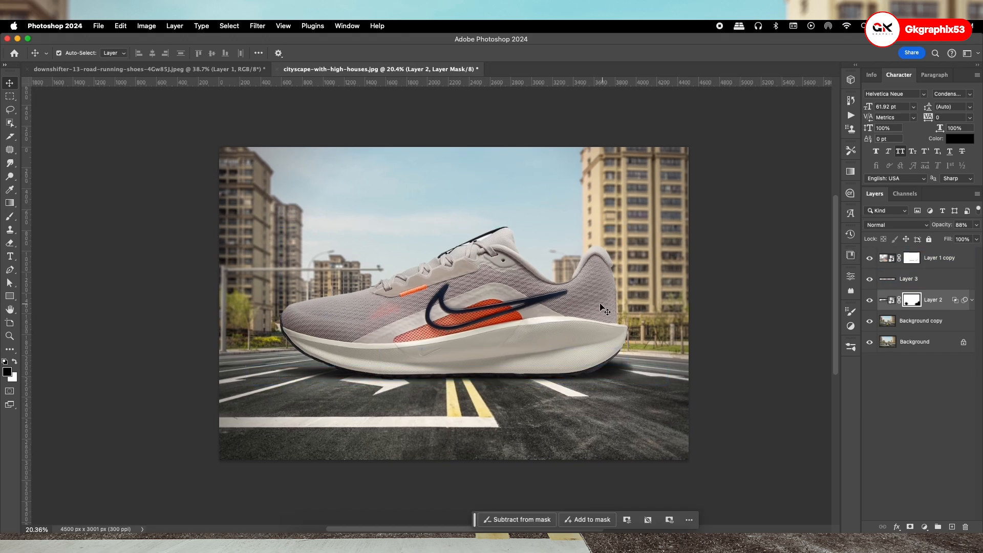
pyautogui.scroll(1, 602, 308)
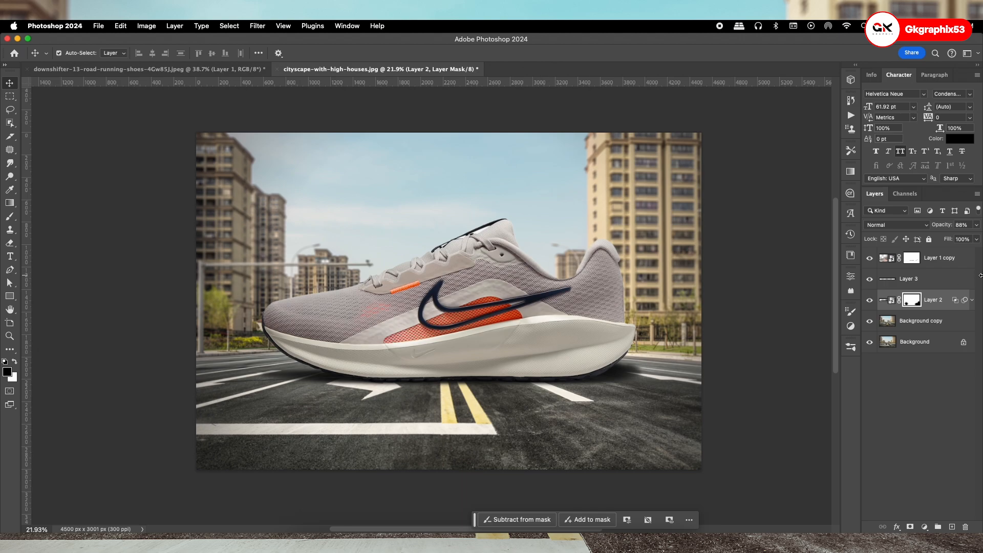
pyautogui.click(953, 527)
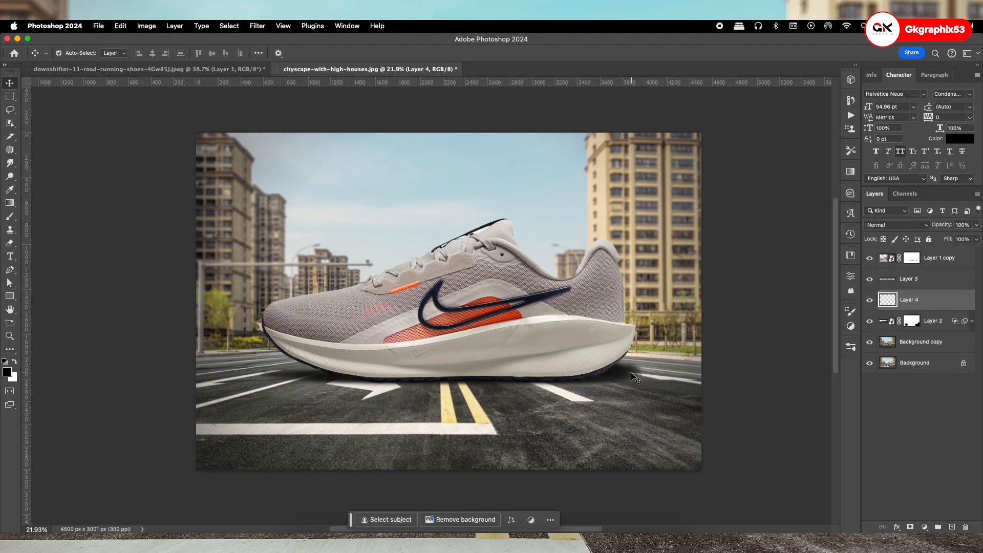
pyautogui.press('b')
pyautogui.moveTo(440, 408); pyautogui.dragTo(805, 405)
# Step: Transform the Layer 4 dab into a broad shadow over the road, about 157% high and stretched well past both sides of the photo
pyautogui.press('super+t')
pyautogui.scroll(-5, 446, 377)
pyautogui.moveTo(451, 370)
pyautogui.mouseDown()
pyautogui.moveTo(450, 337)
pyautogui.moveTo(444, 359)
pyautogui.moveTo(448, 352)
pyautogui.moveTo(463, 378)
pyautogui.mouseUp()
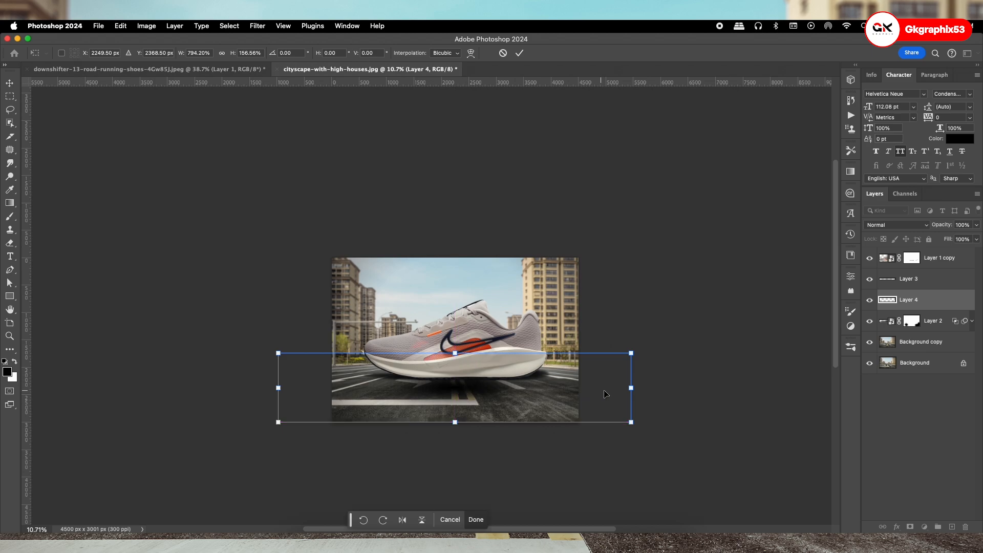
pyautogui.moveTo(635, 386); pyautogui.dragTo(706, 386)
pyautogui.doubleClick(527, 390)
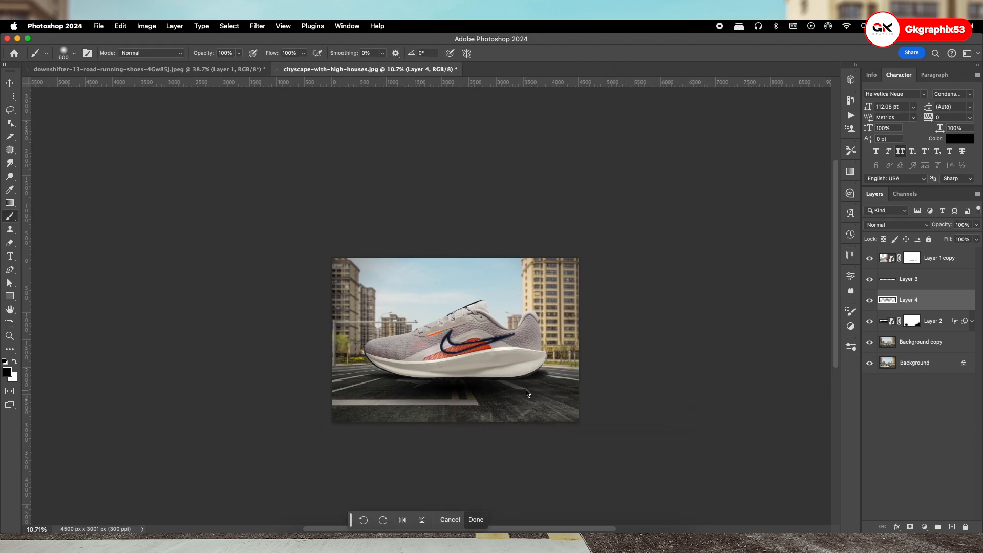
pyautogui.scroll(6, 527, 391)
pyautogui.scroll(-3, 571, 355)
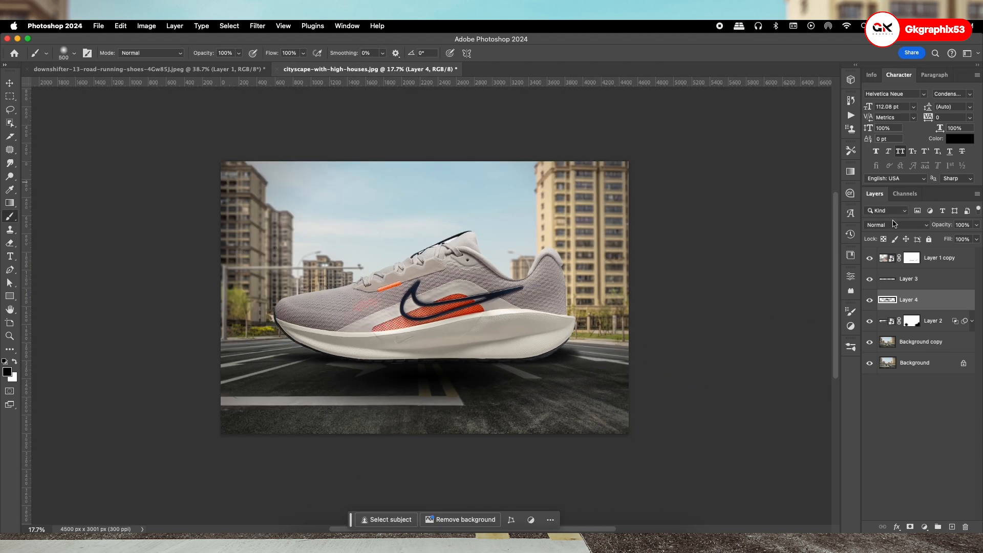
# Step: Set Layer 4 to Multiply at 56% opacity and compare the image with and without it
pyautogui.click(894, 224)
pyautogui.click(888, 263)
pyautogui.moveTo(965, 238); pyautogui.dragTo(955, 240)
pyautogui.click(10, 83)
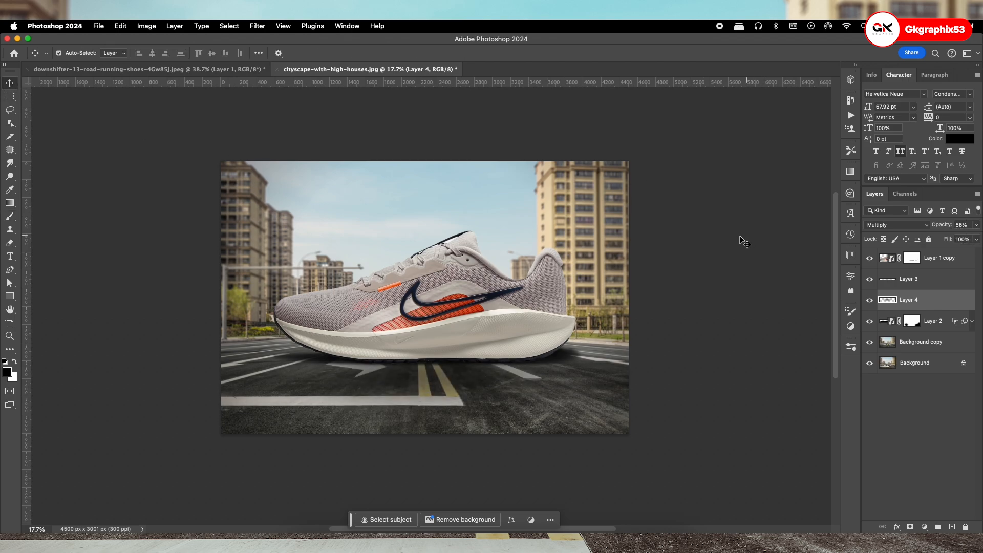
pyautogui.click(869, 301)
pyautogui.click(869, 300)
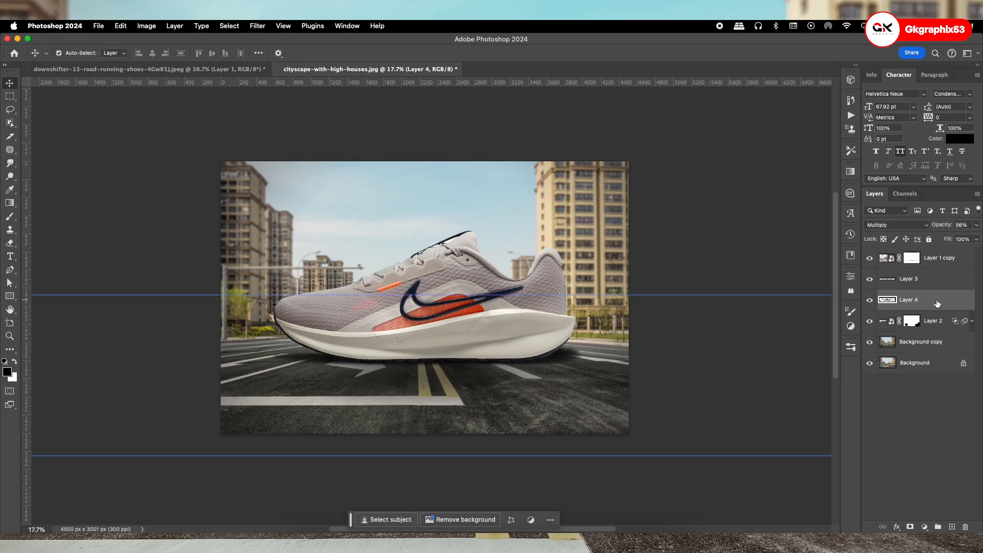
# Step: Lower the opacity of Layer 4 to 49% and compare the image with and without that shadow
pyautogui.moveTo(956, 241); pyautogui.dragTo(951, 240)
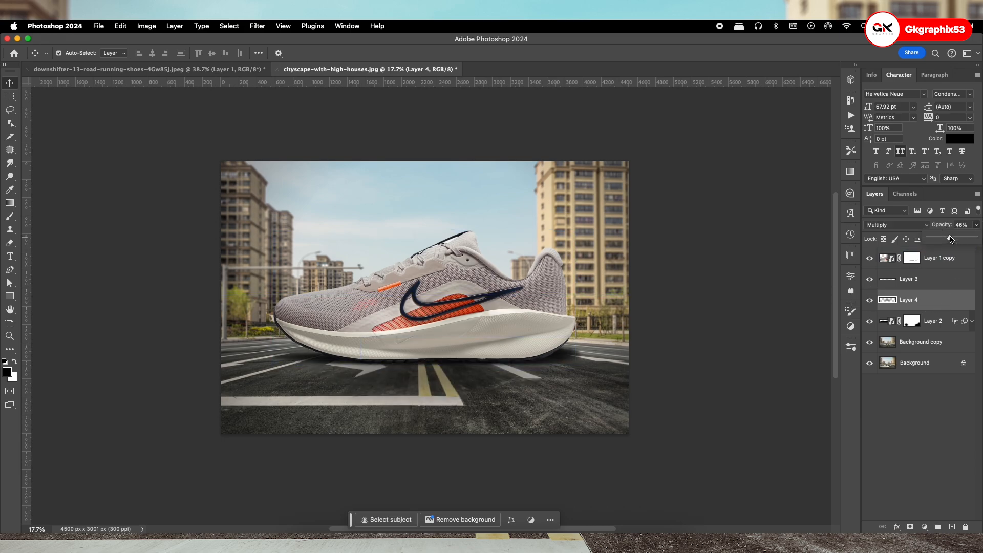
pyautogui.click(870, 300)
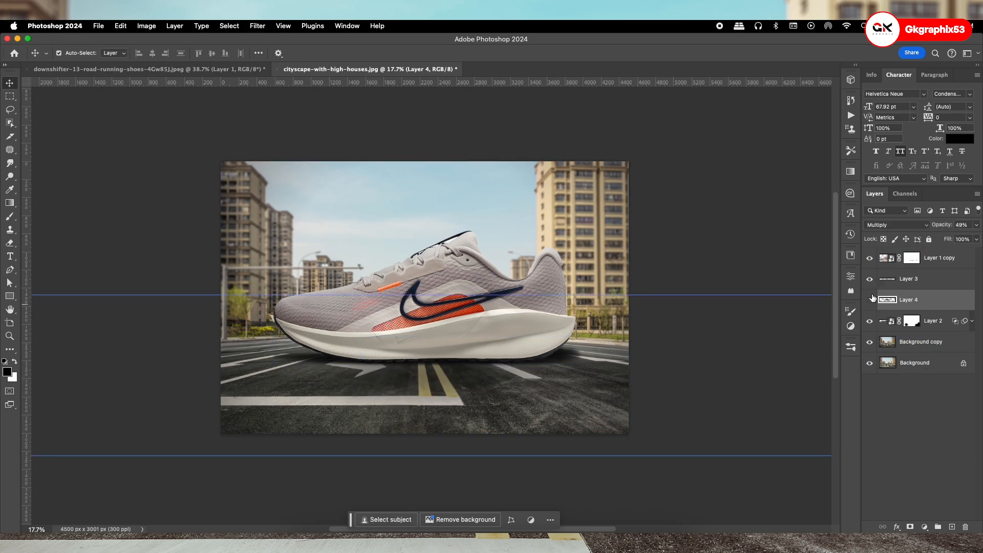
pyautogui.click(870, 301)
pyautogui.scroll(5, 616, 309)
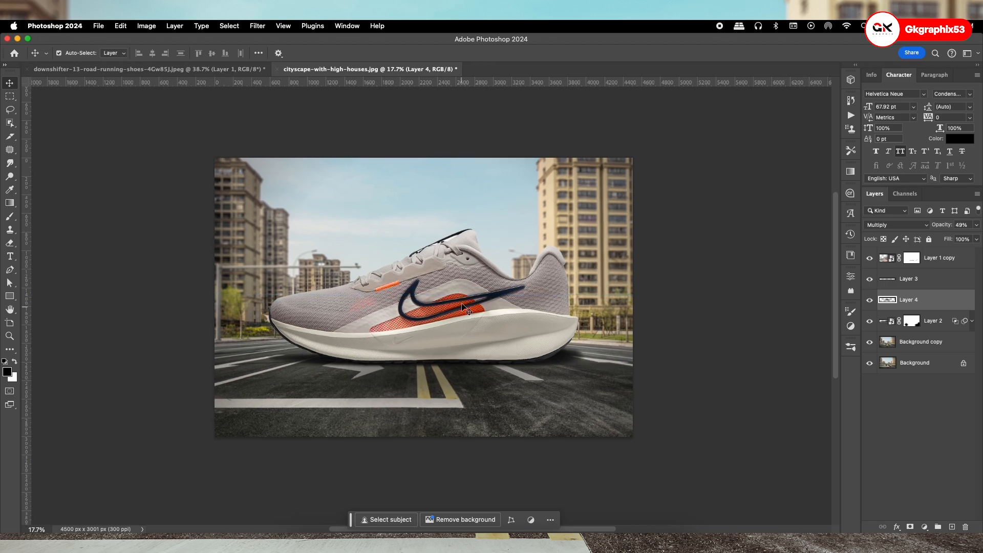
pyautogui.scroll(-1, 511, 287)
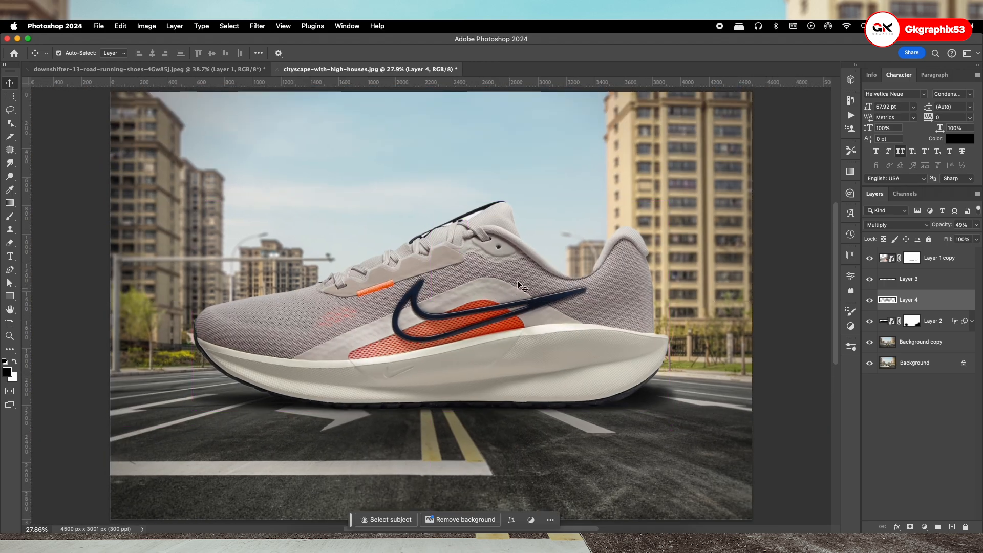
pyautogui.scroll(-1, 505, 282)
# Step: Add a Levels adjustment clipped to Layer 1 copy and lower its white output level to 210
pyautogui.click(502, 295)
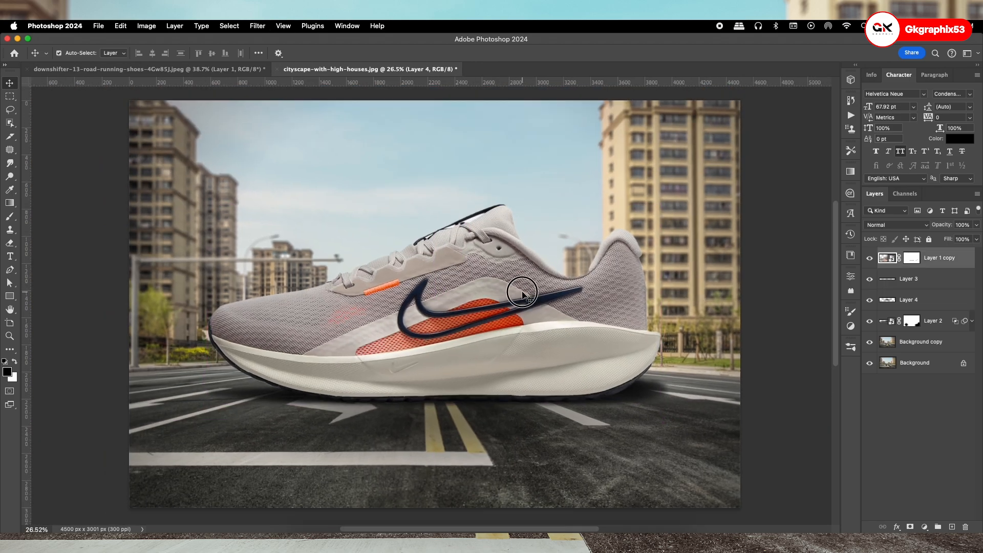
pyautogui.click(925, 527)
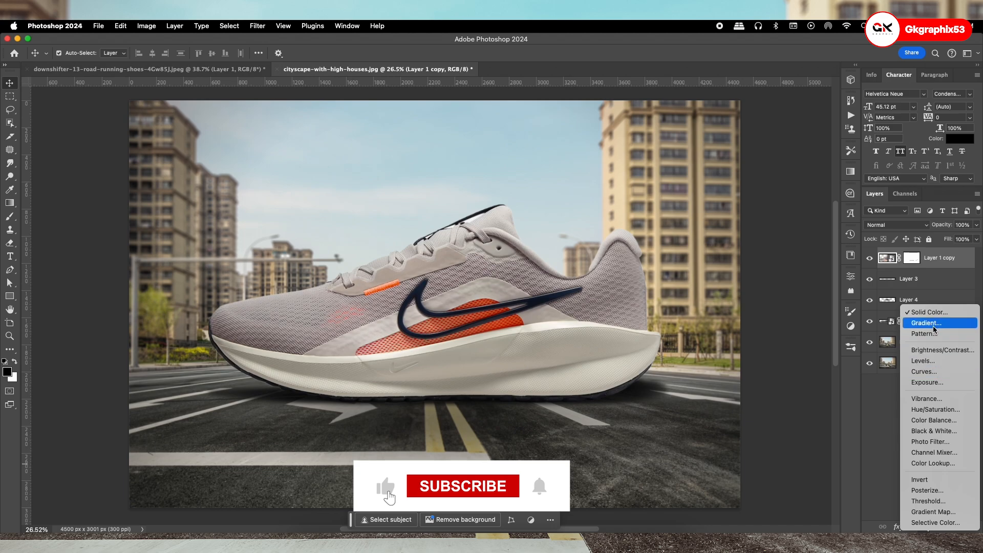
pyautogui.click(928, 361)
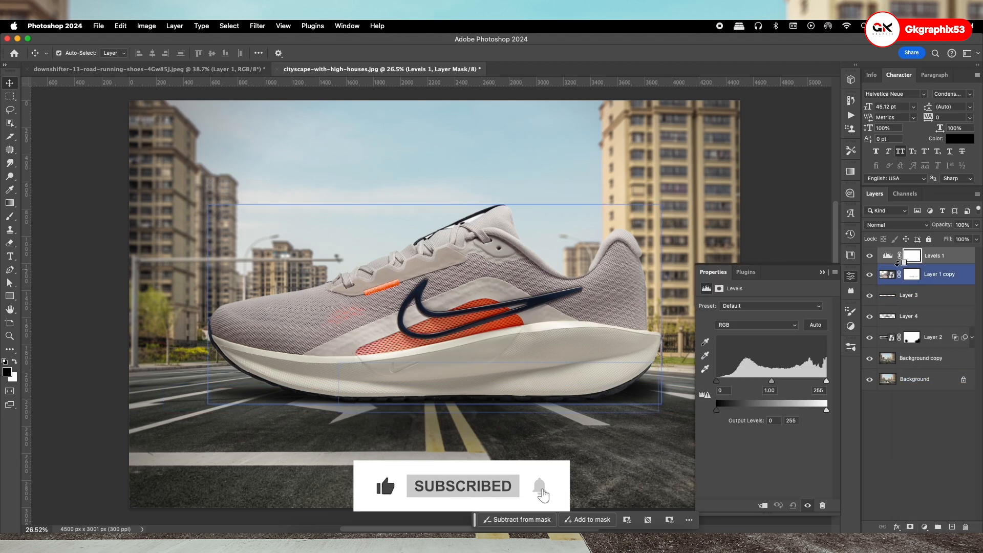
pyautogui.moveTo(826, 413); pyautogui.dragTo(808, 410)
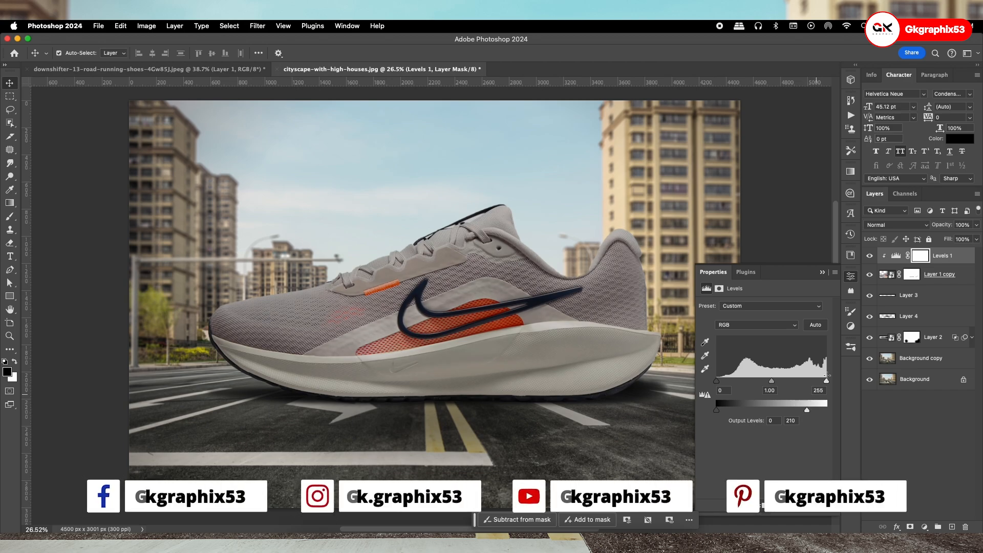
pyautogui.click(822, 272)
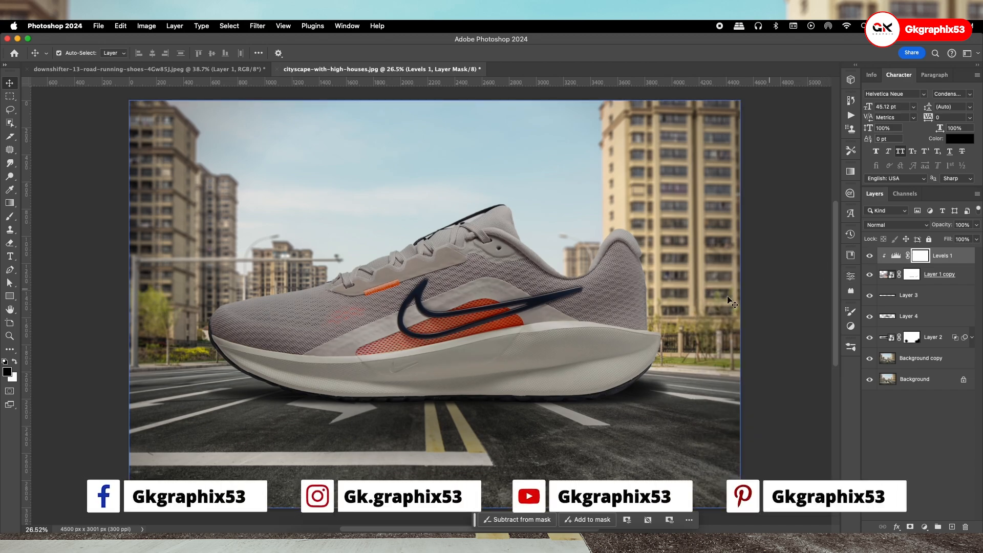
# Step: Load the shoe outline as a selection and paint the Levels 1 mask black along the shoe's upper edge with a soft 400–500 px brush
pyautogui.press('b')
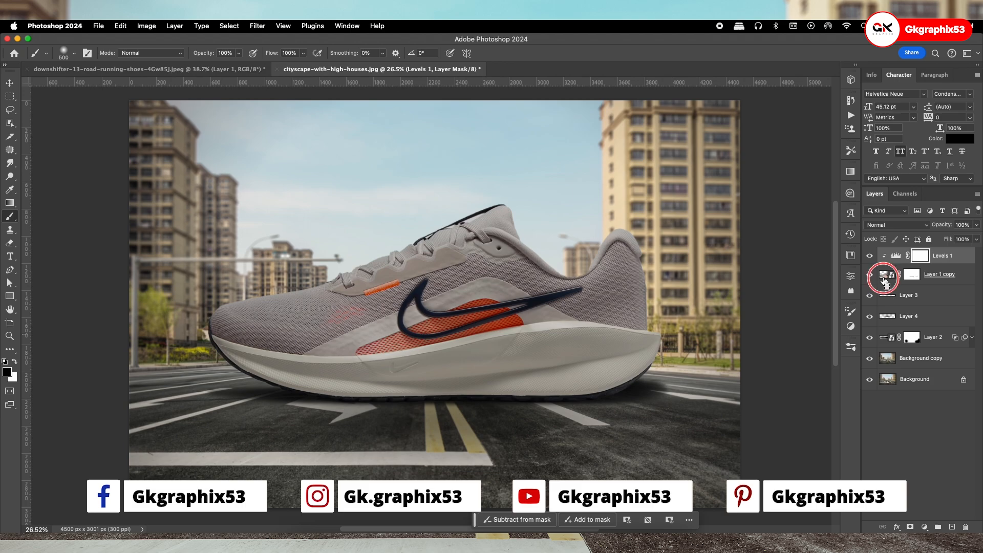
pyautogui.keyDown('super'); pyautogui.click(884, 277); pyautogui.keyUp('super')
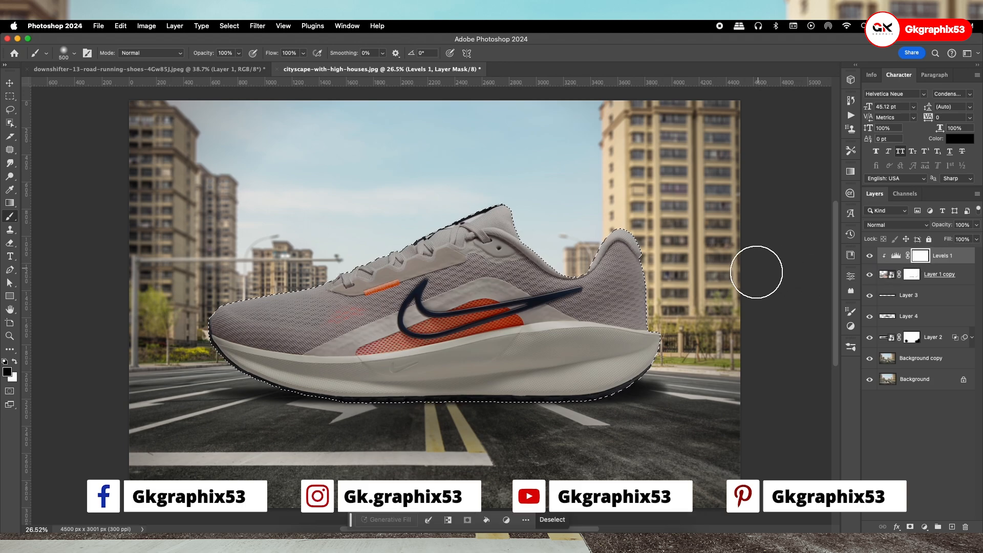
pyautogui.press(']')
pyautogui.press(']')
pyautogui.press(']')
pyautogui.press(']')
pyautogui.press(']')
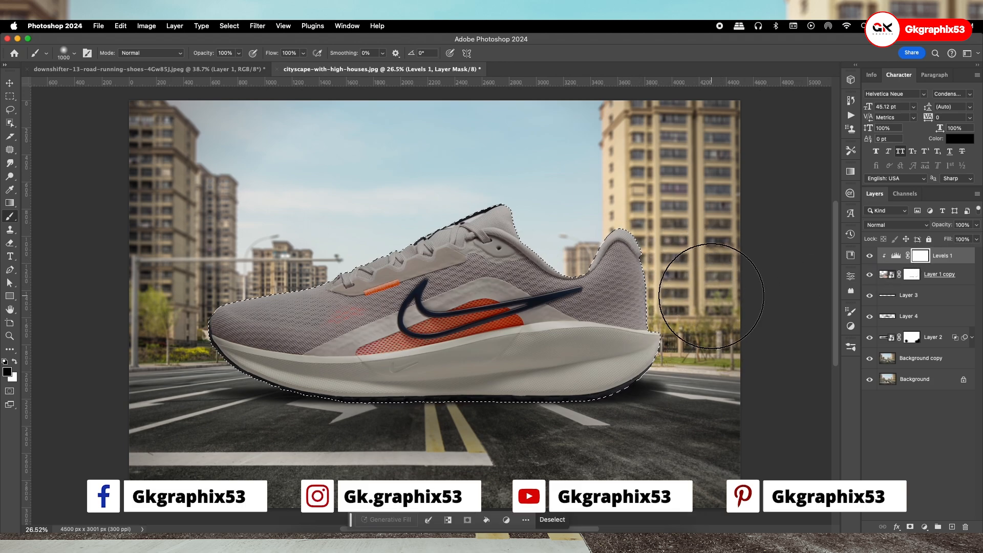
pyautogui.press('[')
pyautogui.press('[')
pyautogui.press('[')
pyautogui.press('[')
pyautogui.press('[')
pyautogui.press('[')
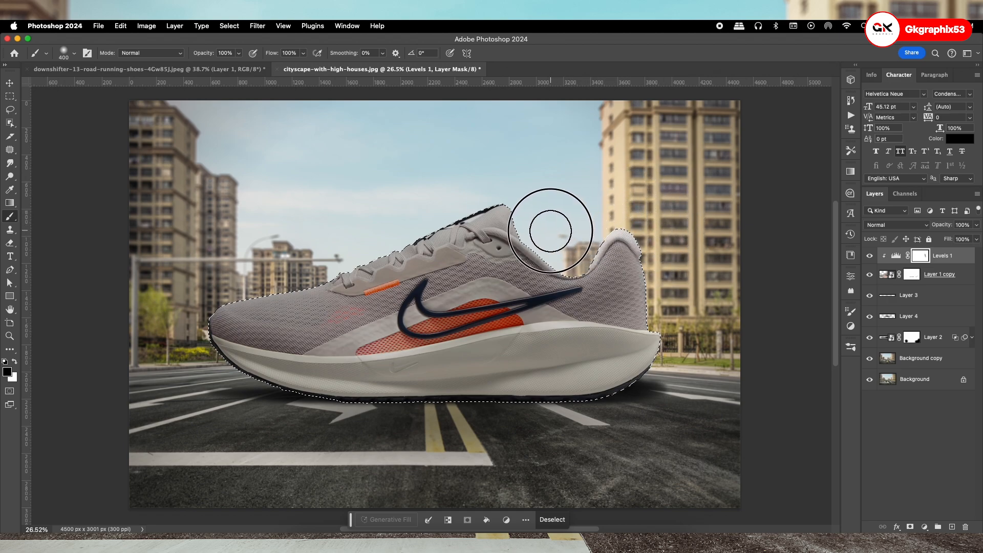
pyautogui.press(']')
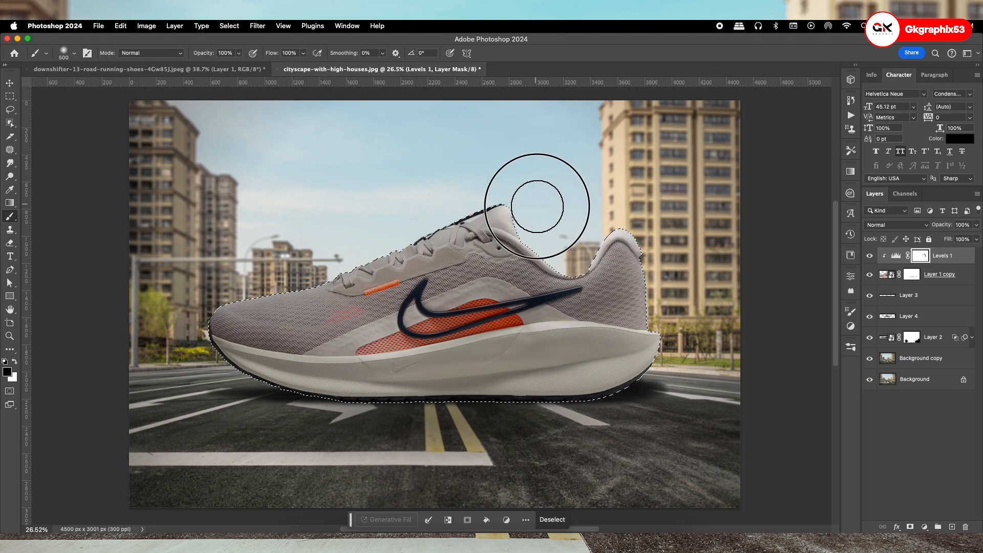
pyautogui.press('[')
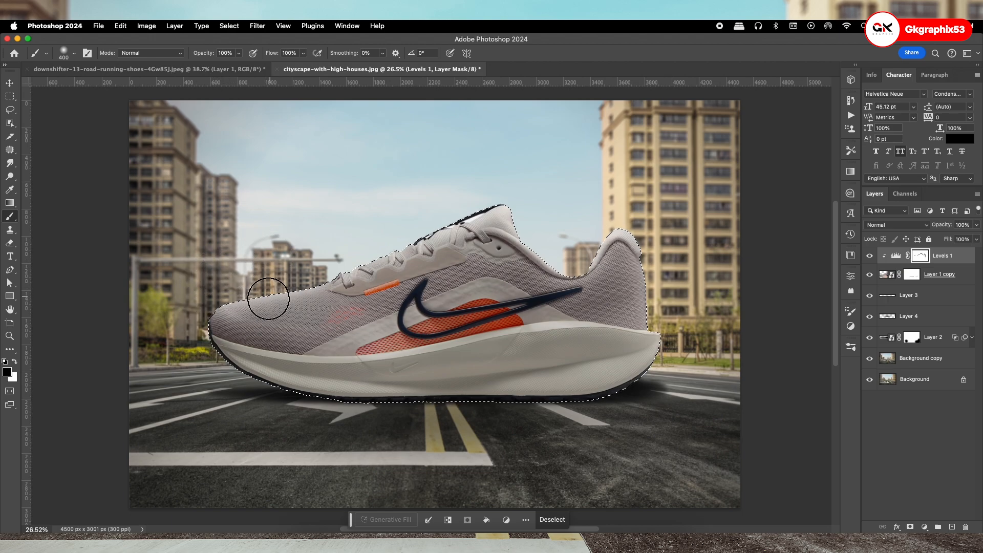
pyautogui.press('[')
pyautogui.press('[')
pyautogui.press('[')
pyautogui.press('[')
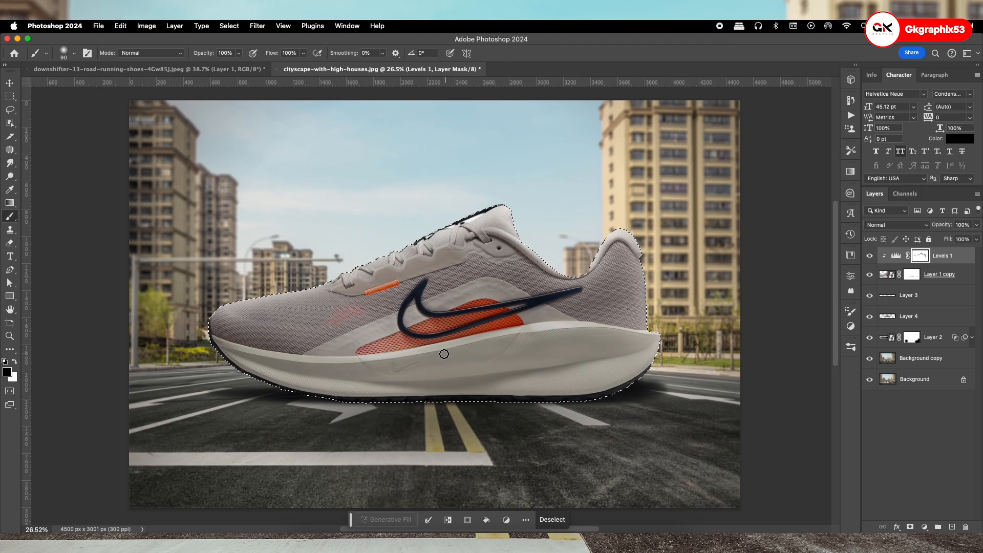
pyautogui.rightClick(424, 349)
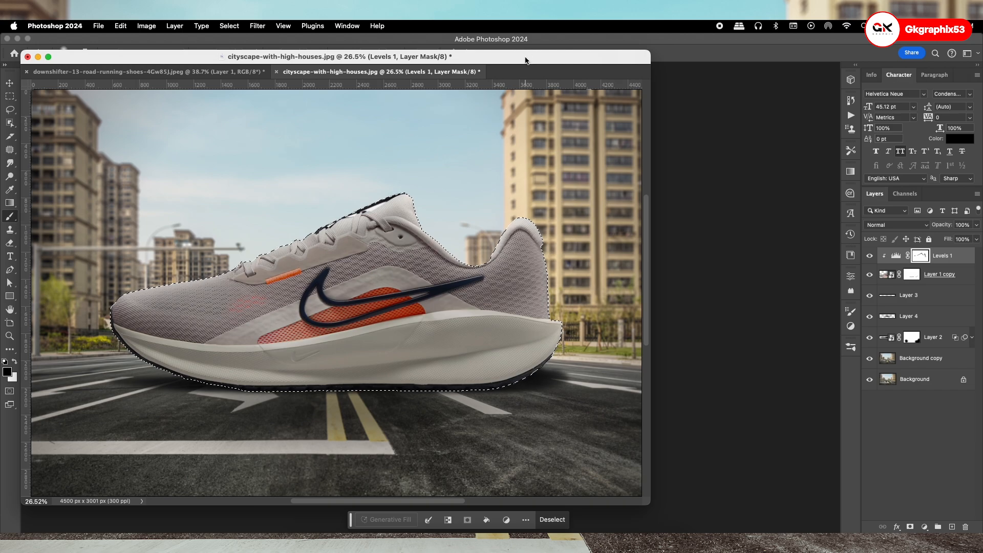
pyautogui.moveTo(526, 60); pyautogui.dragTo(589, 67)
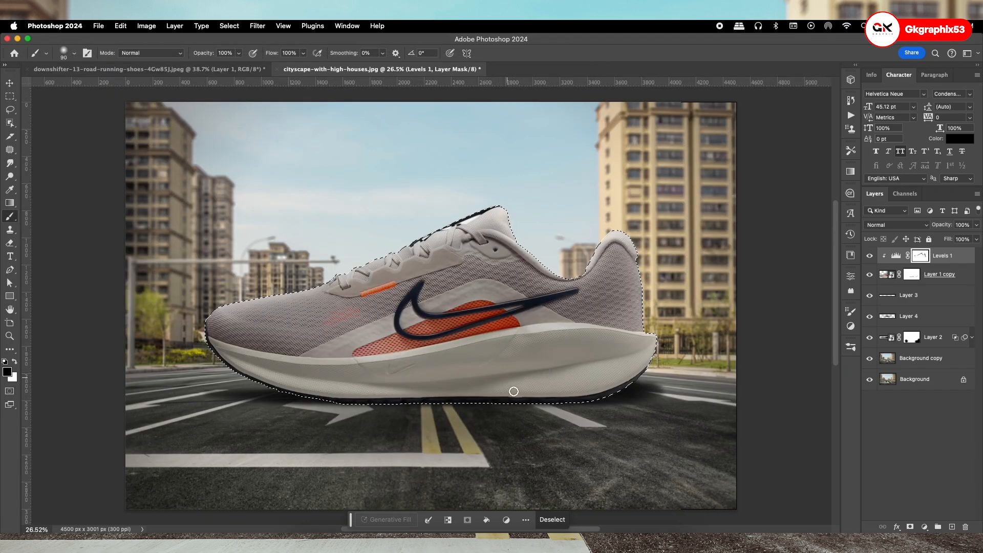
# Step: Clear the shoe selection and compare the shoe with and without the Levels 1 adjustment
pyautogui.click(10, 82)
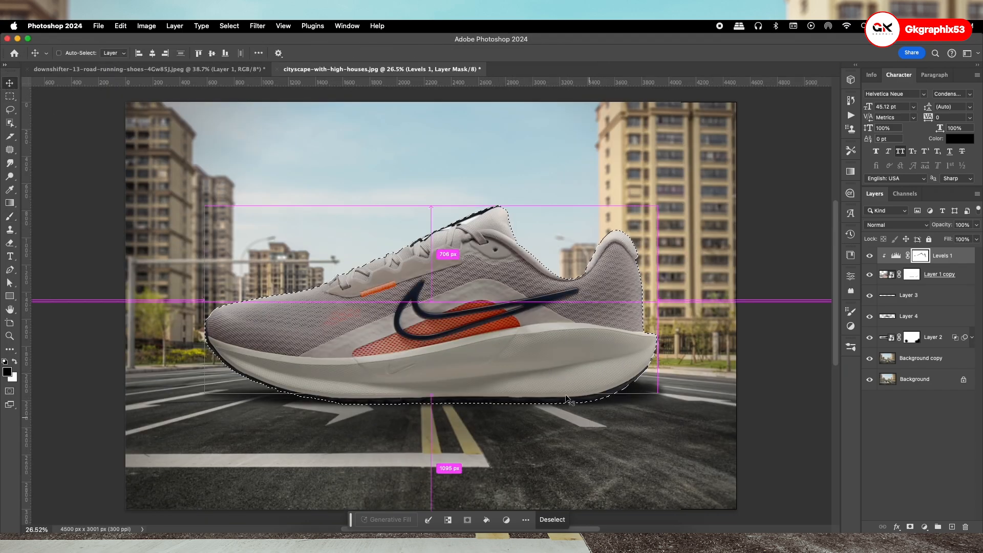
pyautogui.press('super+d')
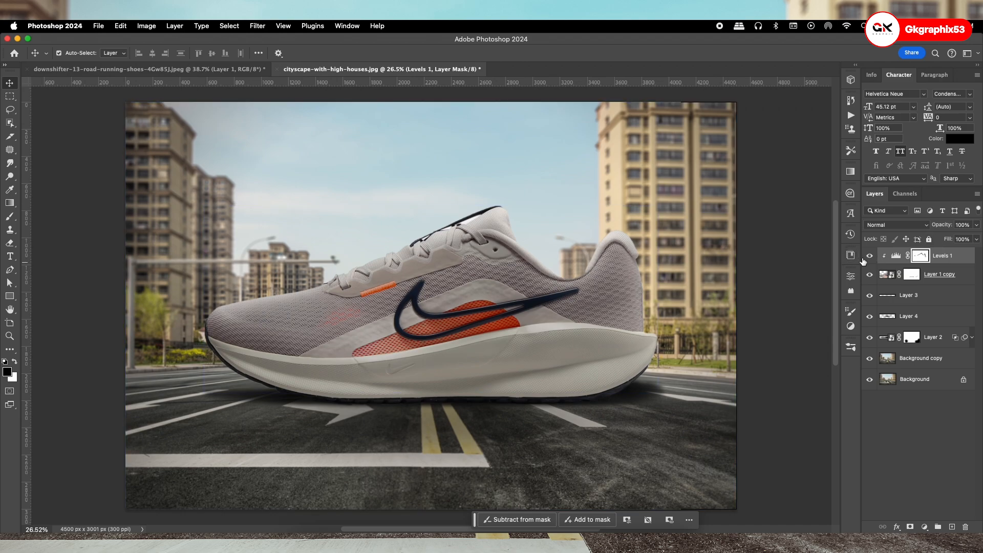
pyautogui.click(870, 256)
pyautogui.click(870, 255)
# Step: Set the Levels 1 adjustment to Multiply at 59% opacity
pyautogui.click(956, 259)
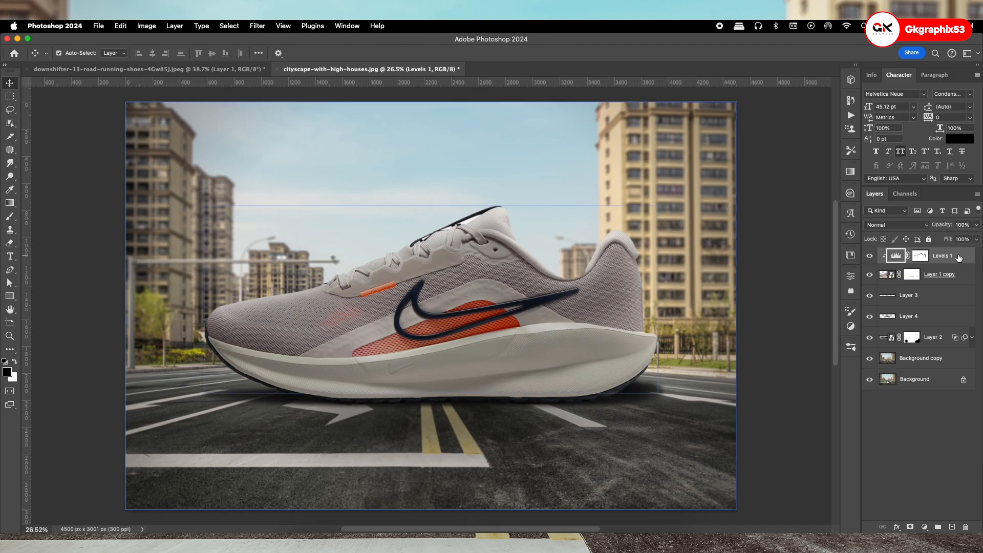
pyautogui.click(897, 225)
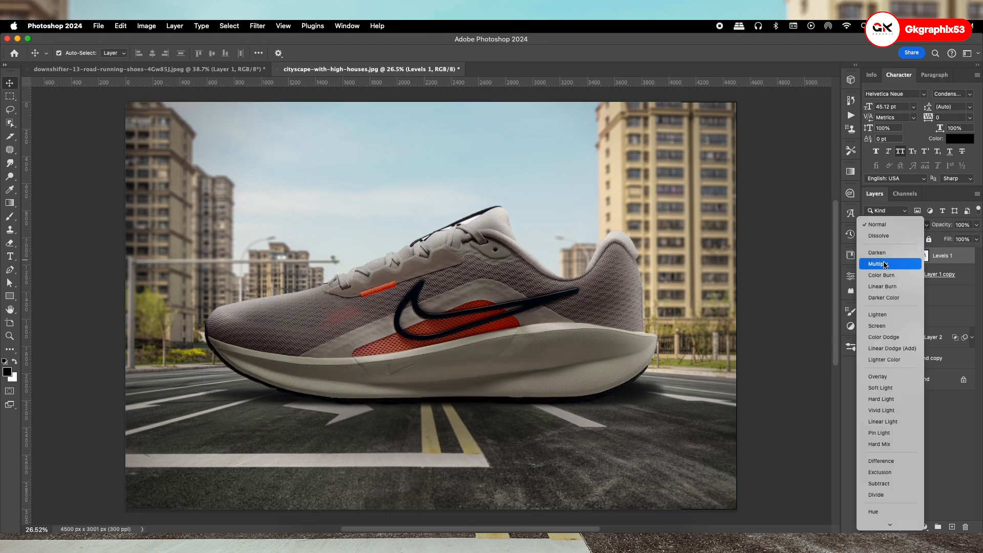
pyautogui.click(885, 265)
pyautogui.click(977, 226)
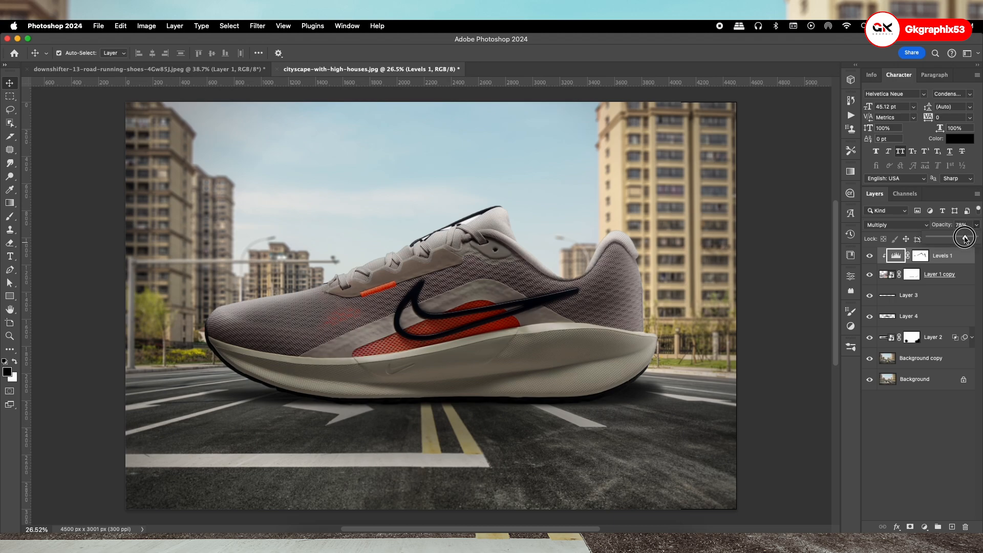
pyautogui.moveTo(966, 238); pyautogui.dragTo(963, 239)
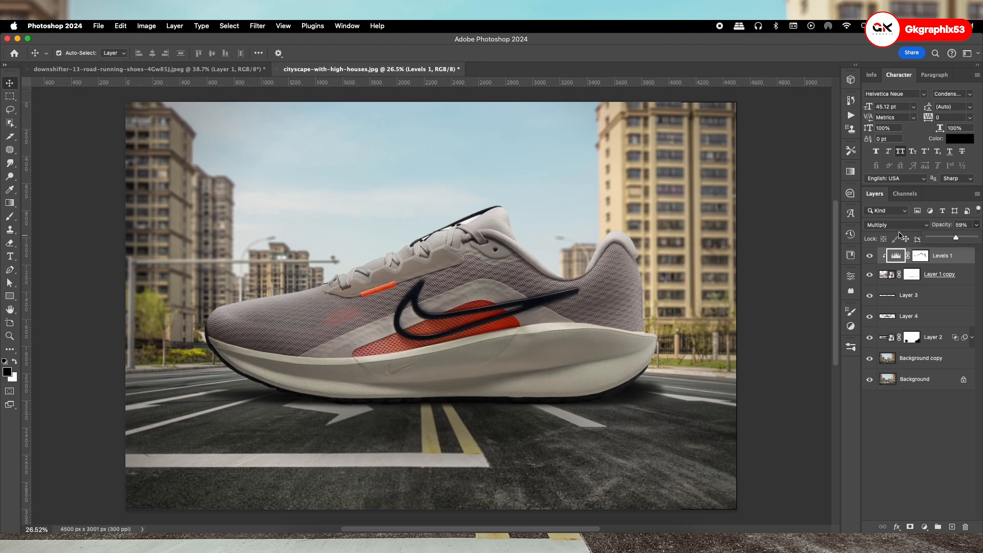
# Step: Set the Levels 1 adjustment to Color Burn at 53% opacity and check the whole composite
pyautogui.click(883, 226)
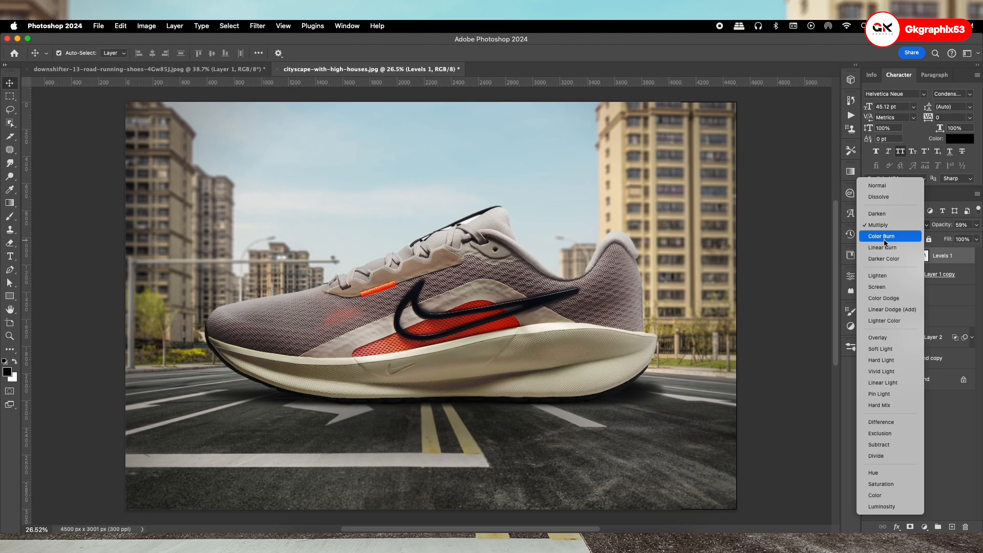
pyautogui.click(915, 240)
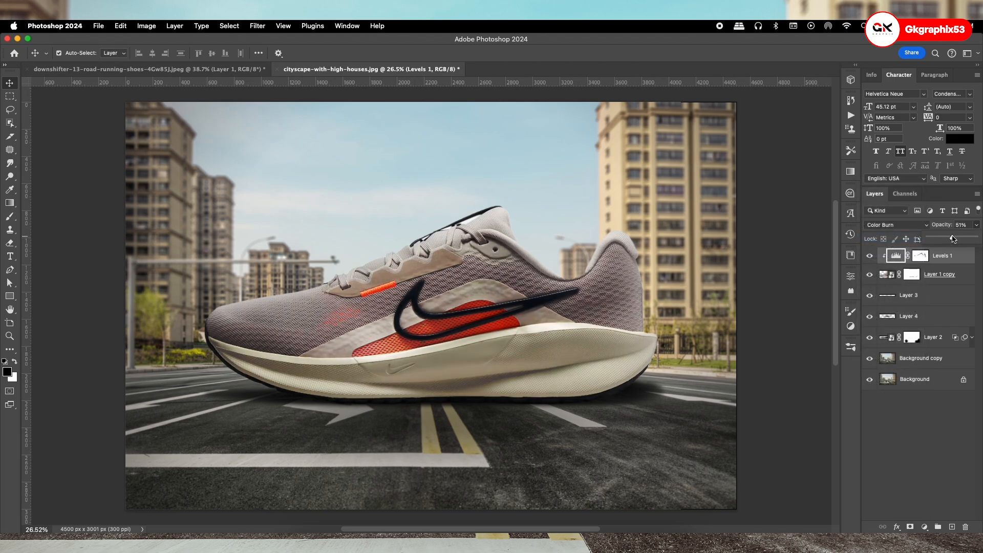
pyautogui.moveTo(953, 238); pyautogui.dragTo(954, 238)
pyautogui.click(897, 225)
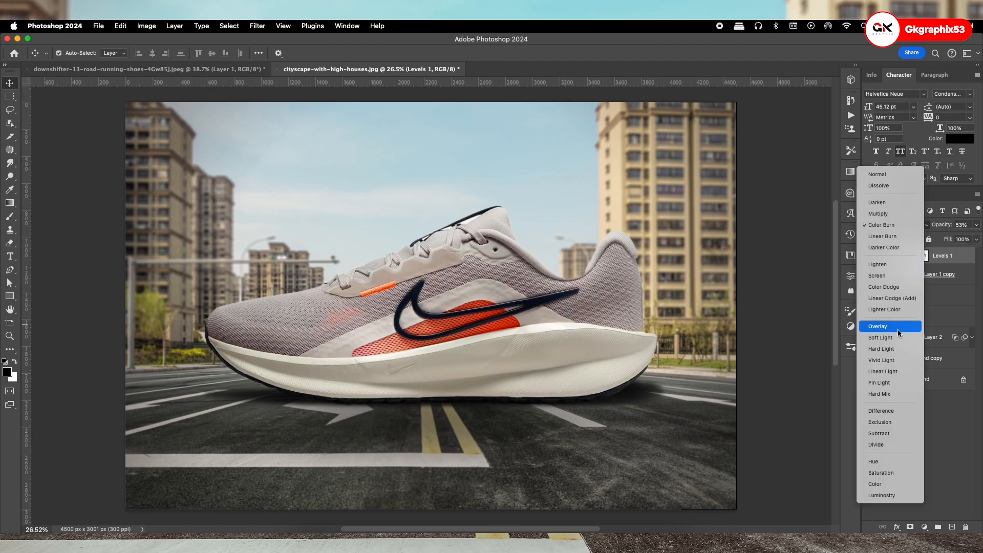
pyautogui.click(892, 228)
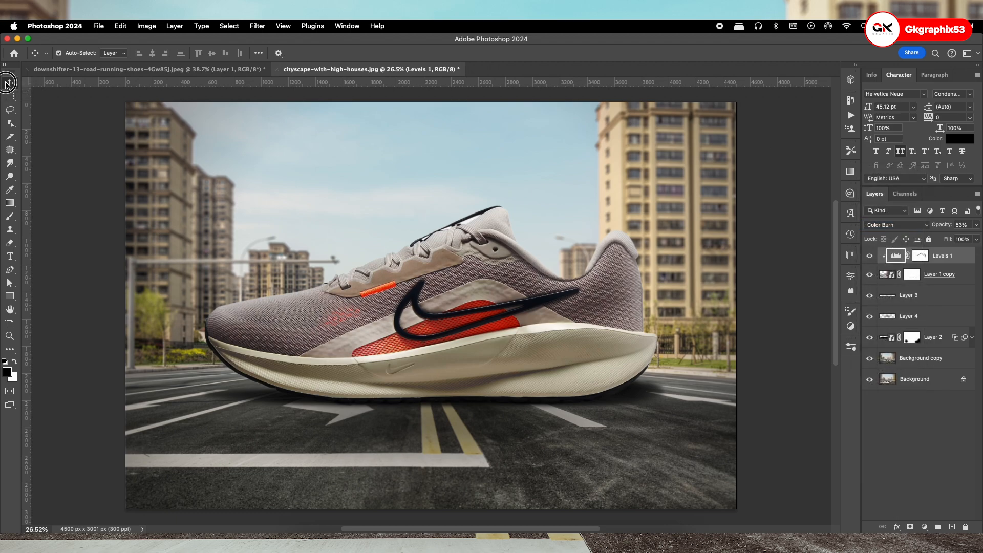
pyautogui.scroll(-2, 470, 291)
pyautogui.scroll(-1, 474, 293)
pyautogui.scroll(3, 484, 297)
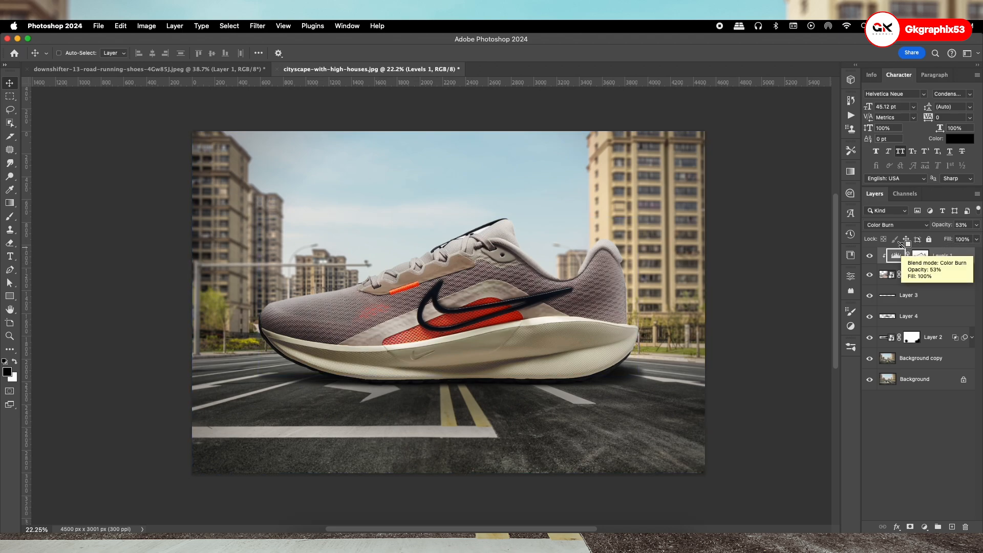
# Step: Stamp all visible layers into a new top layer and convert it to a smart object
pyautogui.press('super+alt+shift+e')
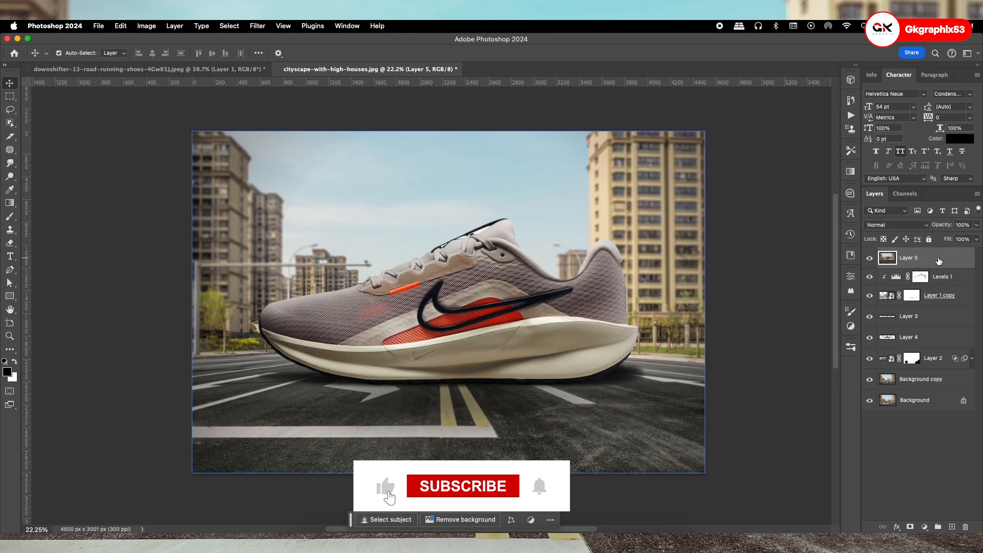
pyautogui.rightClick(939, 261)
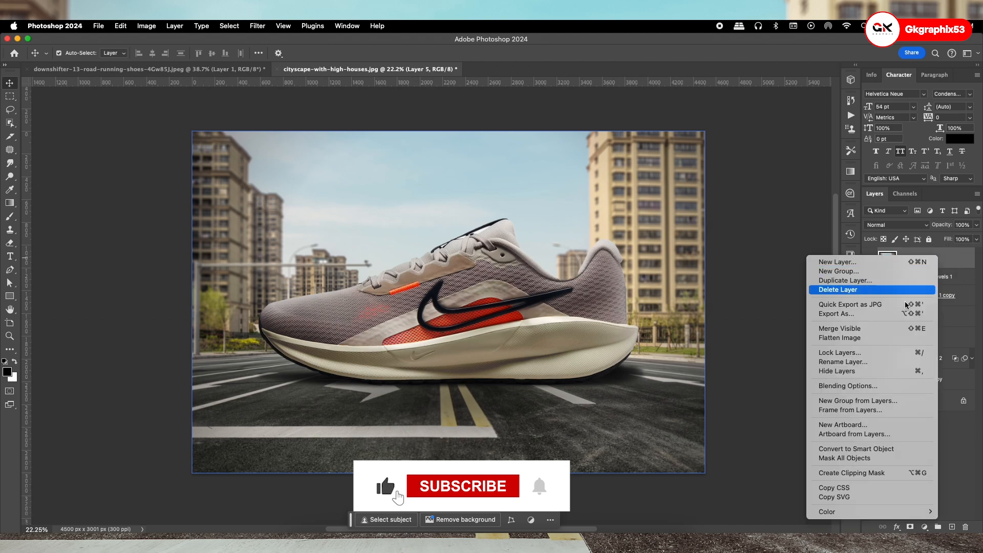
pyautogui.click(878, 444)
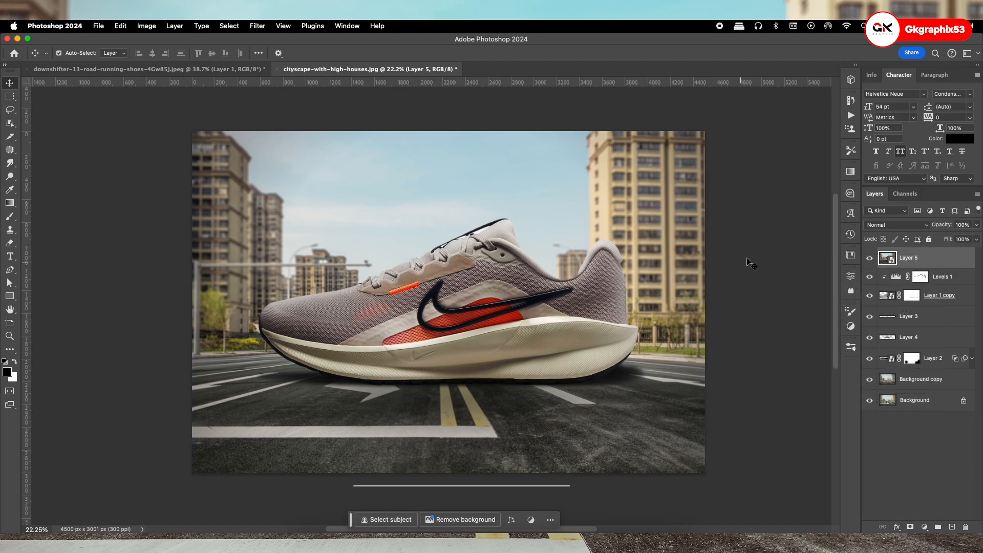
# Step: Apply a Camera Raw filter to Layer 5 with exposure +0.10, contrast +26, highlights -19, shadows +22 and whites -22
pyautogui.click(258, 26)
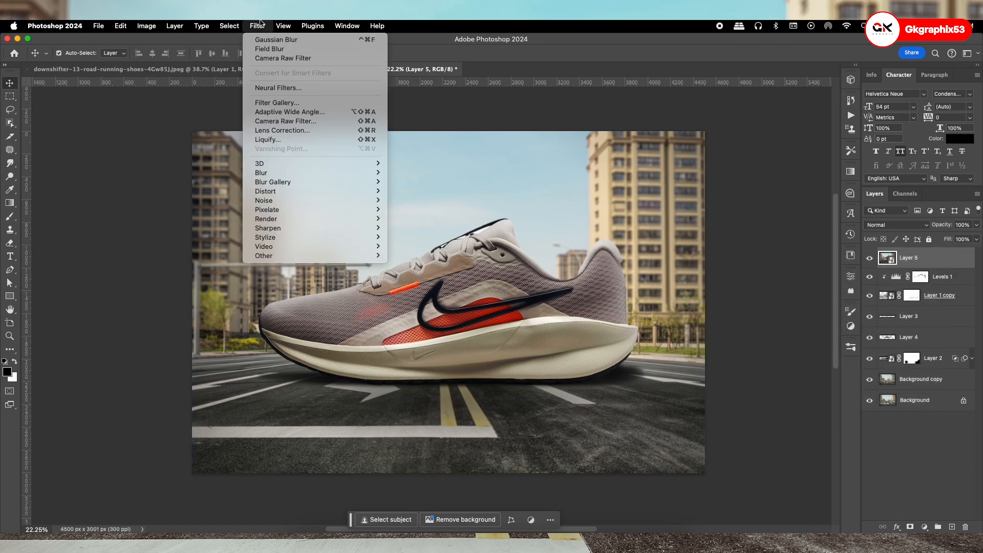
pyautogui.click(279, 122)
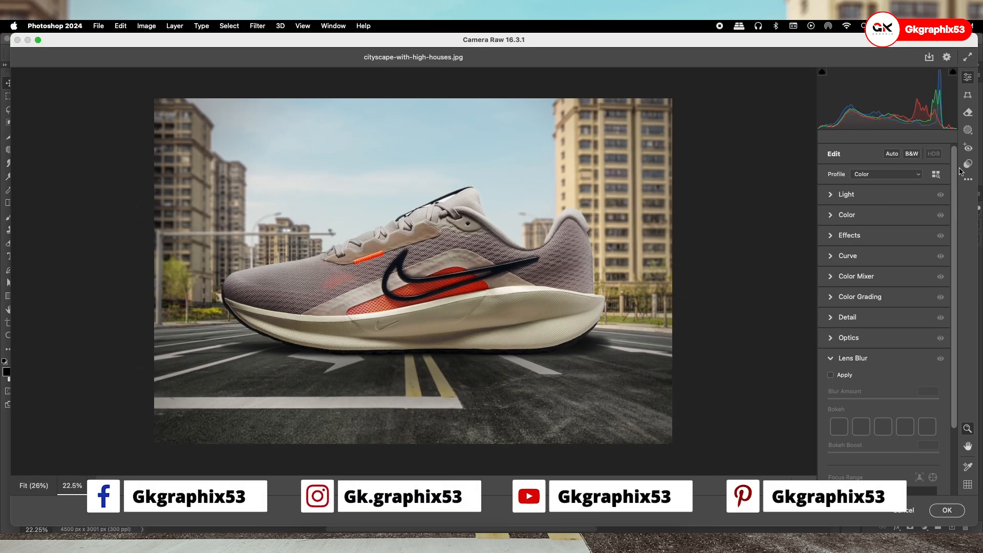
pyautogui.click(860, 199)
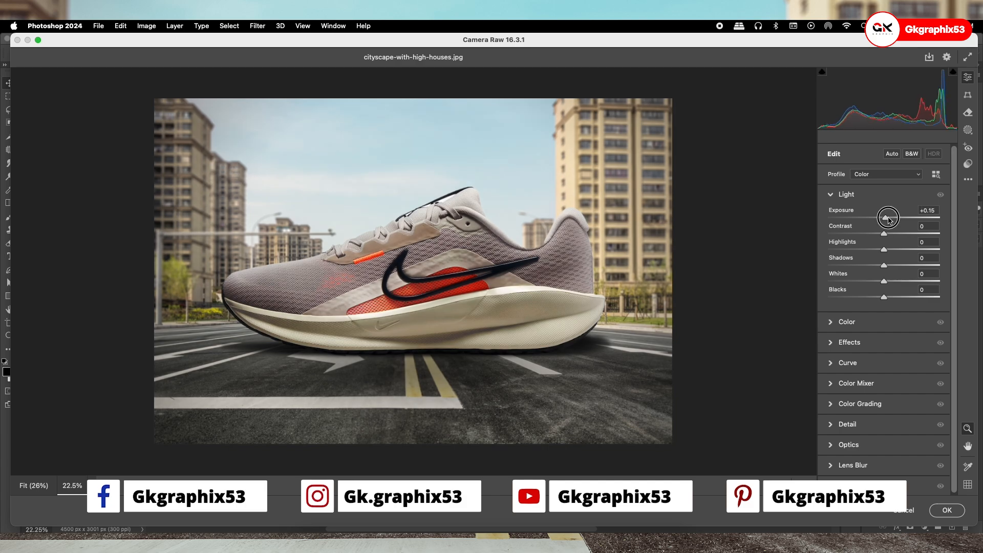
pyautogui.moveTo(886, 218); pyautogui.dragTo(882, 296)
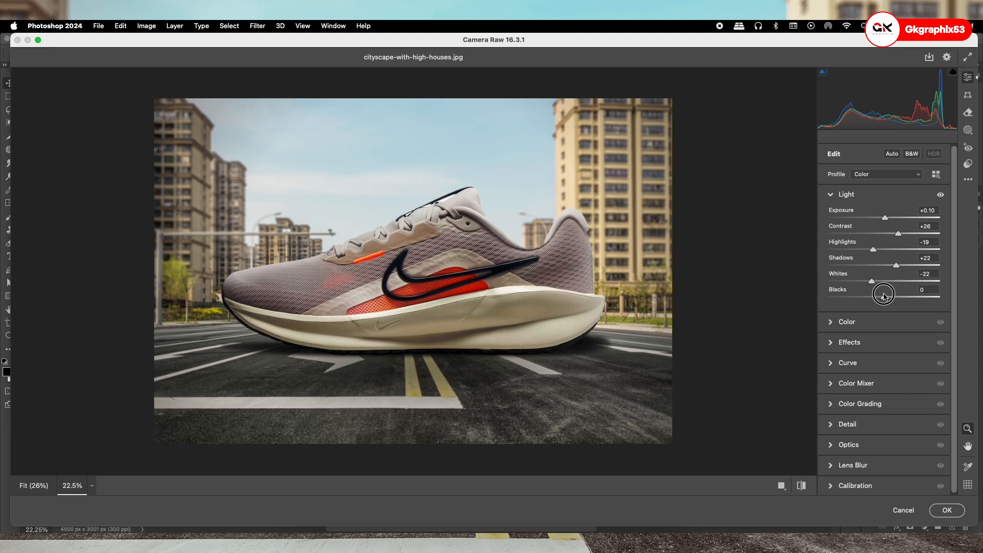
# Step: Set vibrance to +3 and saturation to +9, and set clarity to +17, dehaze to +11 and the vignette to -7
pyautogui.click(841, 323)
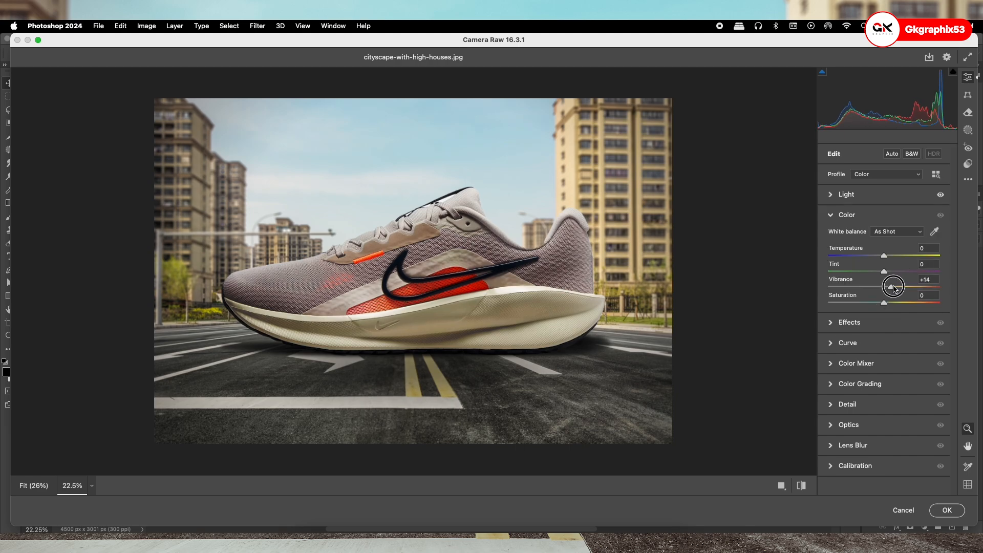
pyautogui.moveTo(894, 289)
pyautogui.mouseDown()
pyautogui.moveTo(884, 290)
pyautogui.moveTo(891, 302)
pyautogui.mouseUp()
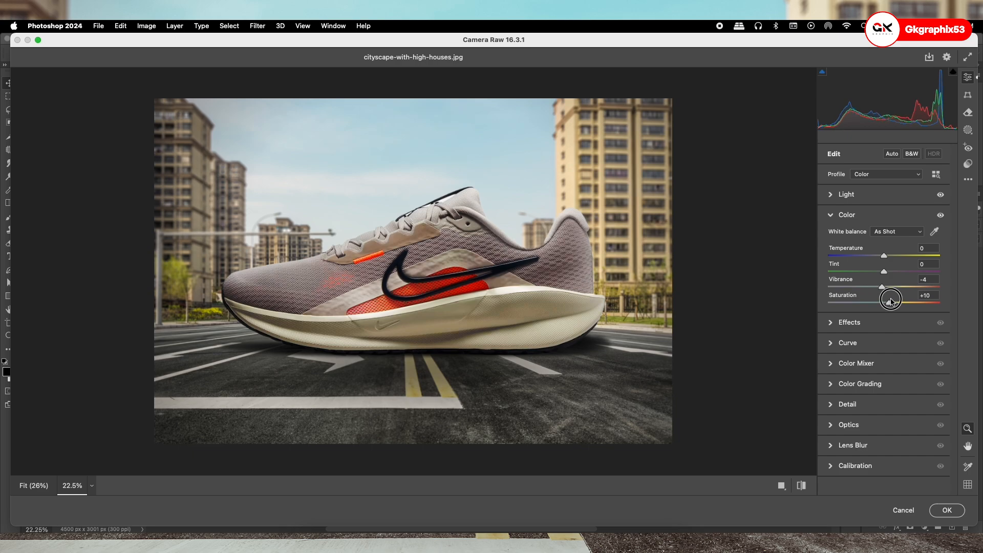
pyautogui.click(851, 323)
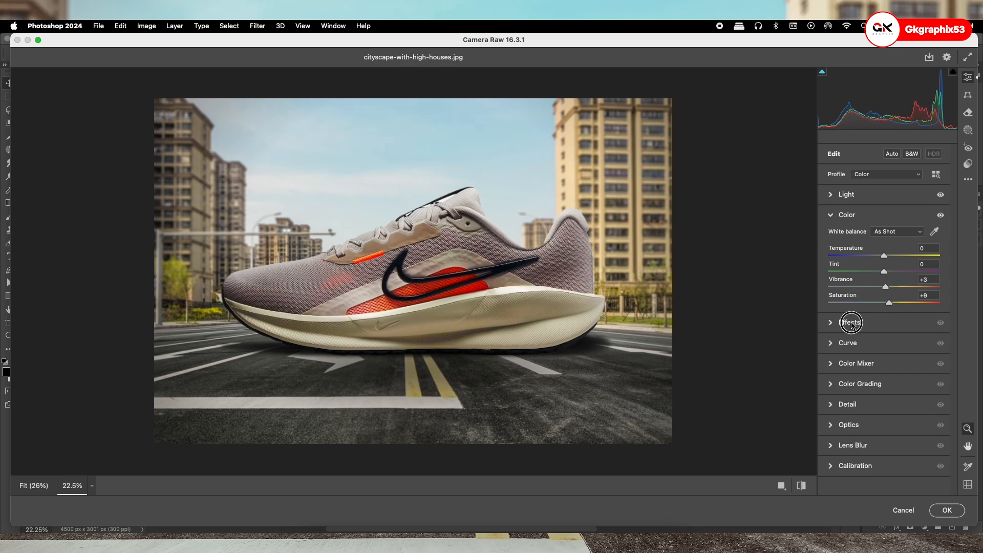
pyautogui.moveTo(886, 277); pyautogui.dragTo(881, 307)
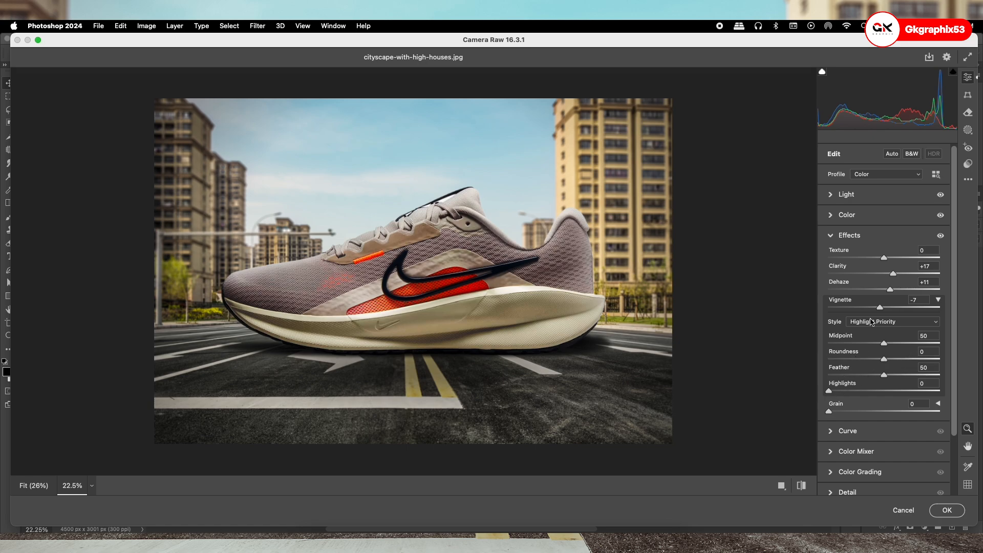
# Step: Readjust the light to exposure +0.25, contrast +14, highlights -13 and shadows +44
pyautogui.click(856, 197)
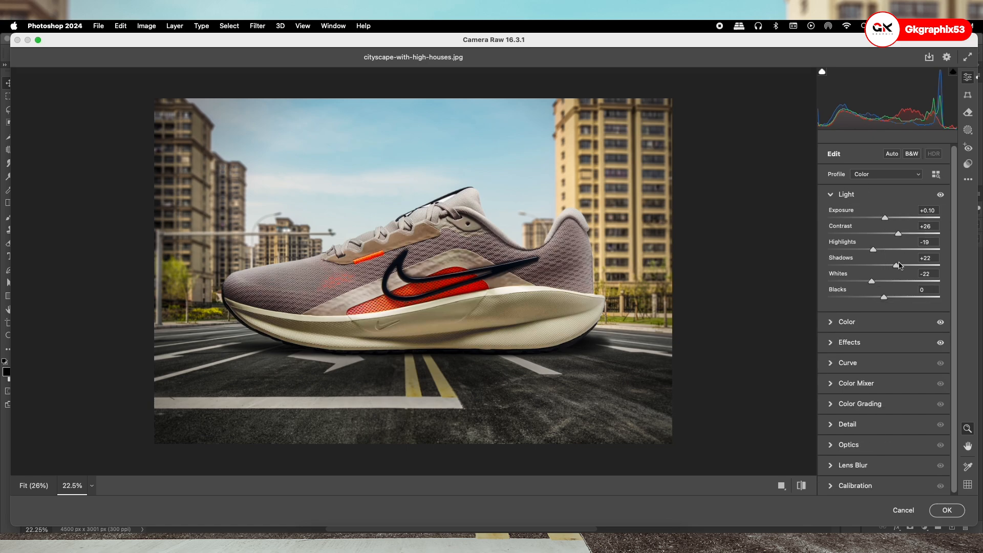
pyautogui.moveTo(901, 266); pyautogui.dragTo(887, 219)
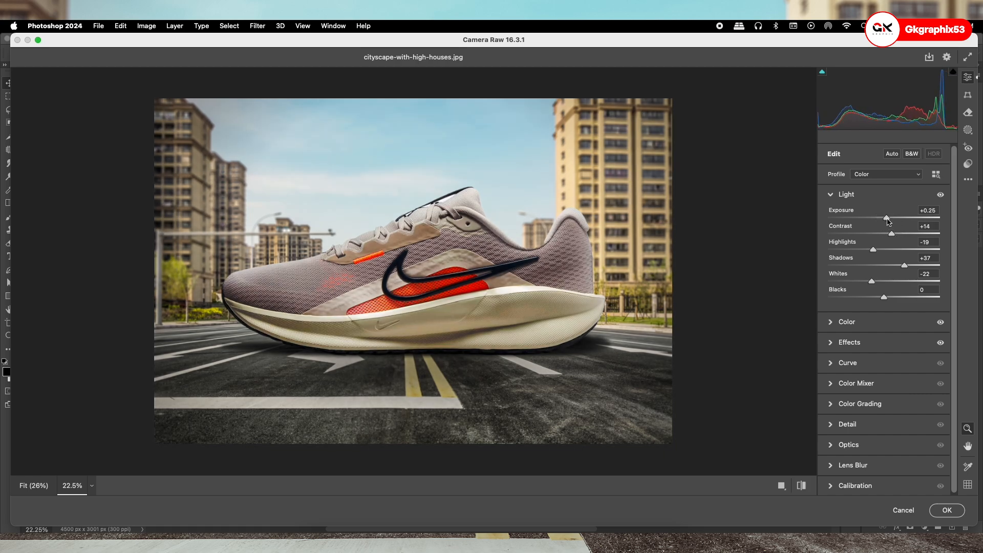
pyautogui.moveTo(905, 267)
pyautogui.mouseDown()
pyautogui.moveTo(876, 249)
pyautogui.moveTo(906, 266)
pyautogui.mouseUp()
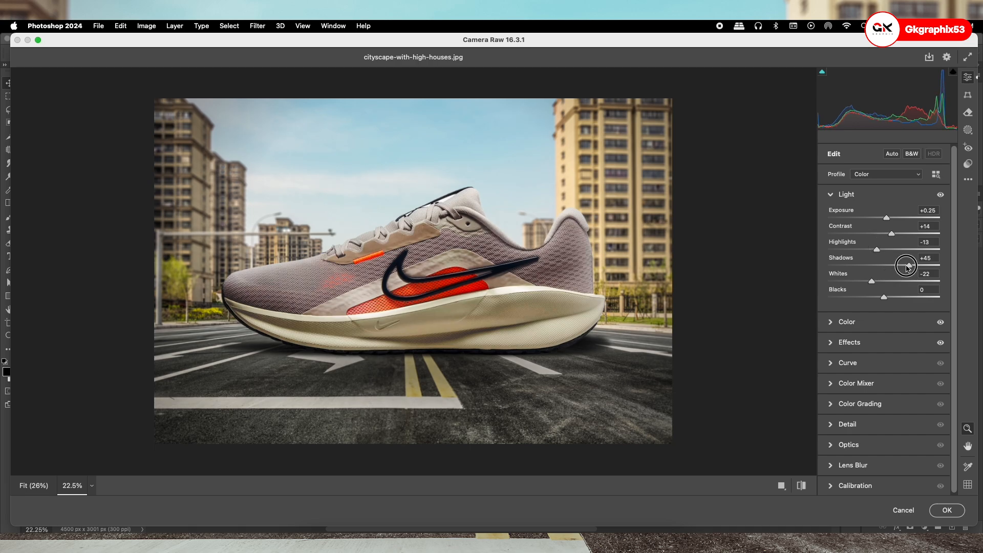
# Step: Add a small amount of grain to the image and look over the tone curve settings
pyautogui.click(854, 343)
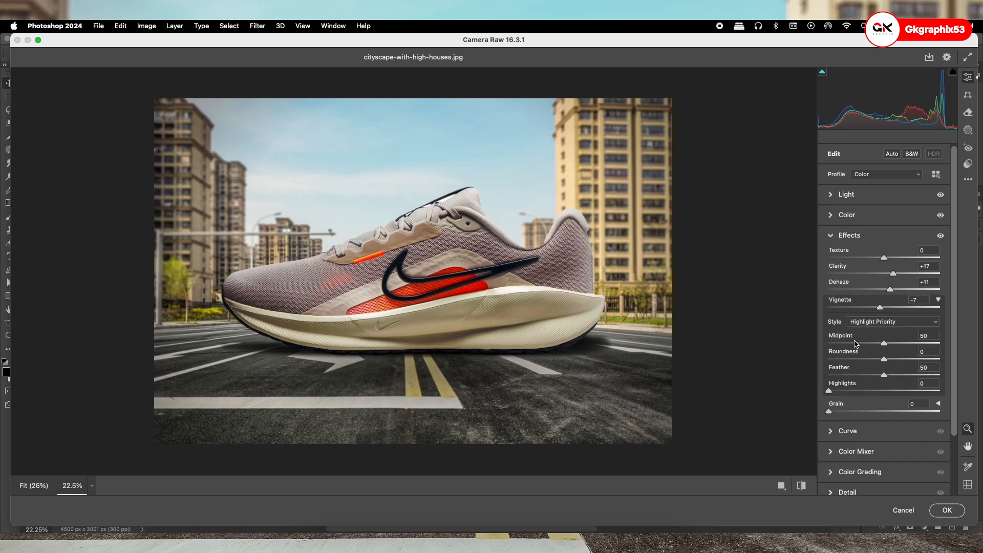
pyautogui.moveTo(836, 409)
pyautogui.mouseDown()
pyautogui.moveTo(852, 409)
pyautogui.moveTo(839, 408)
pyautogui.mouseUp()
pyautogui.click(842, 436)
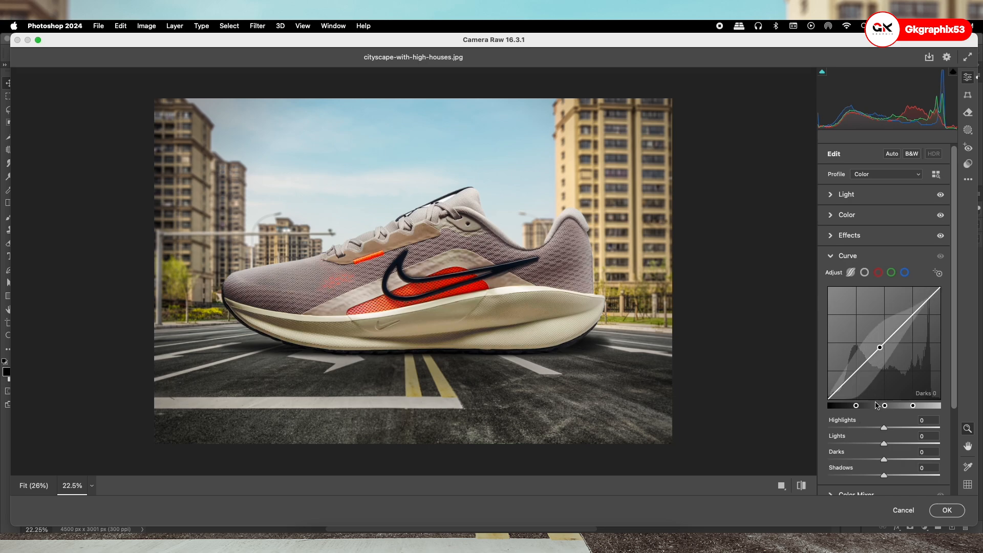
pyautogui.scroll(-1, 868, 423)
pyautogui.scroll(-5, 868, 423)
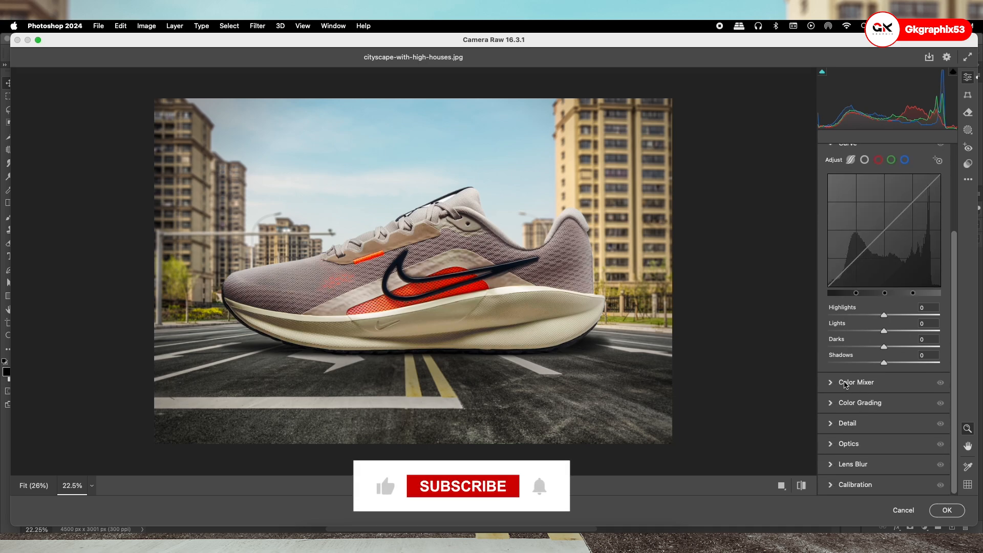
# Step: Set the blues in the Color Mixer to hue -17, saturation +58 and luminance -26
pyautogui.click(863, 383)
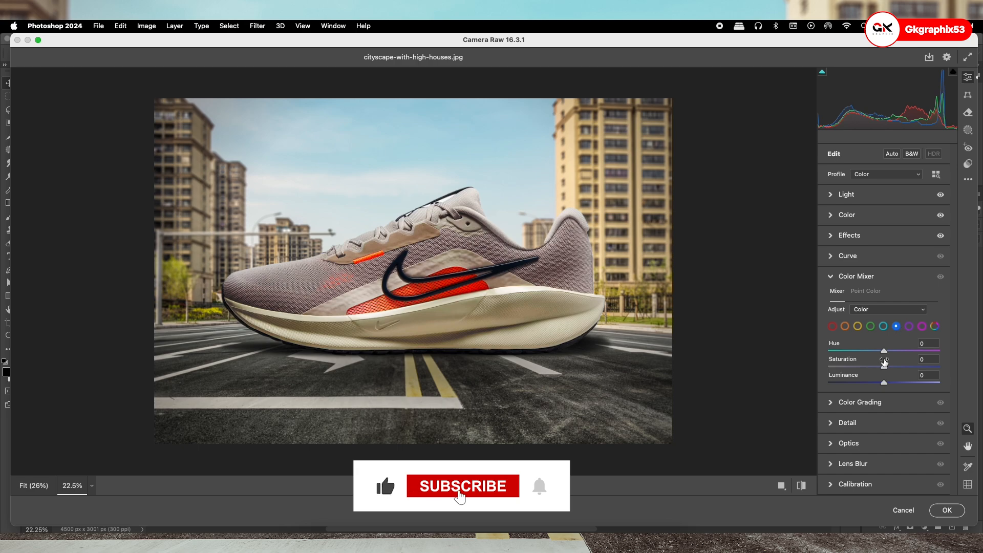
pyautogui.moveTo(884, 366); pyautogui.dragTo(864, 383)
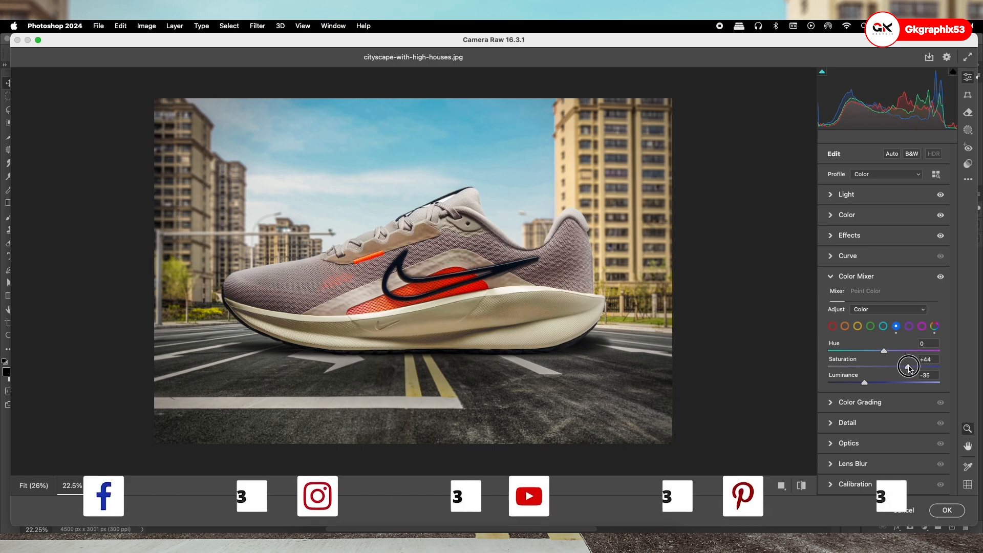
pyautogui.moveTo(919, 367); pyautogui.dragTo(874, 383)
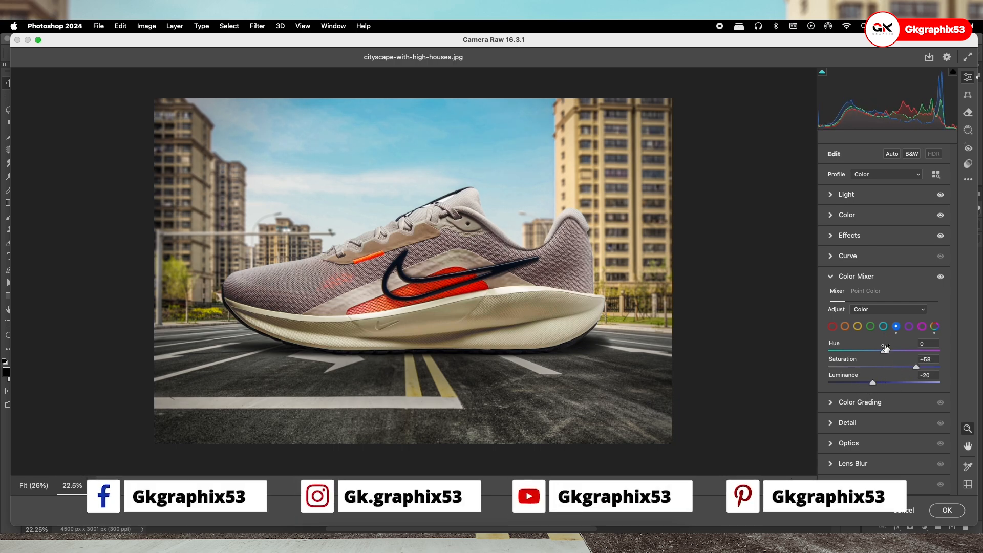
pyautogui.moveTo(886, 349); pyautogui.dragTo(871, 384)
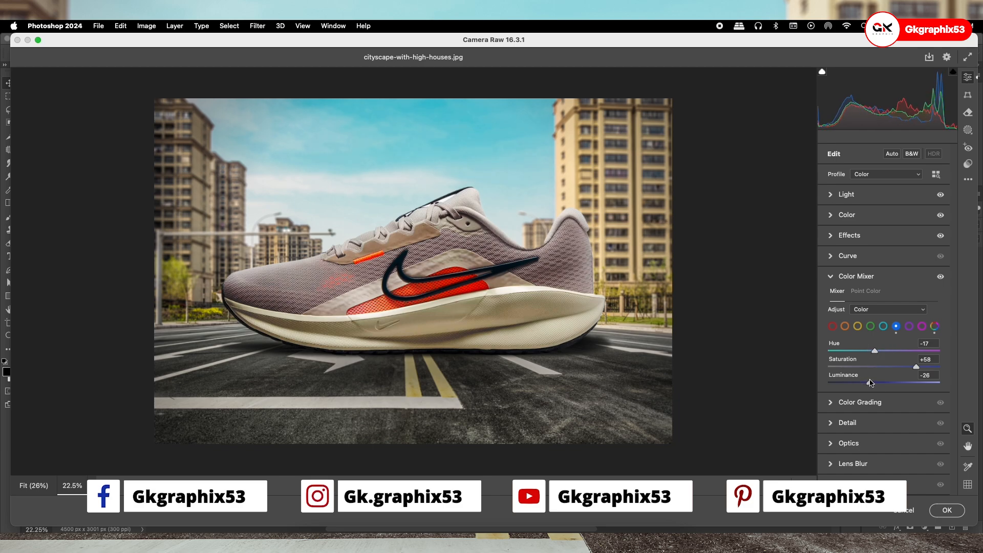
# Step: Shift the yellows' hue towards green, raise the greens' saturation slightly, and set the blues' saturation to about +25
pyautogui.click(857, 326)
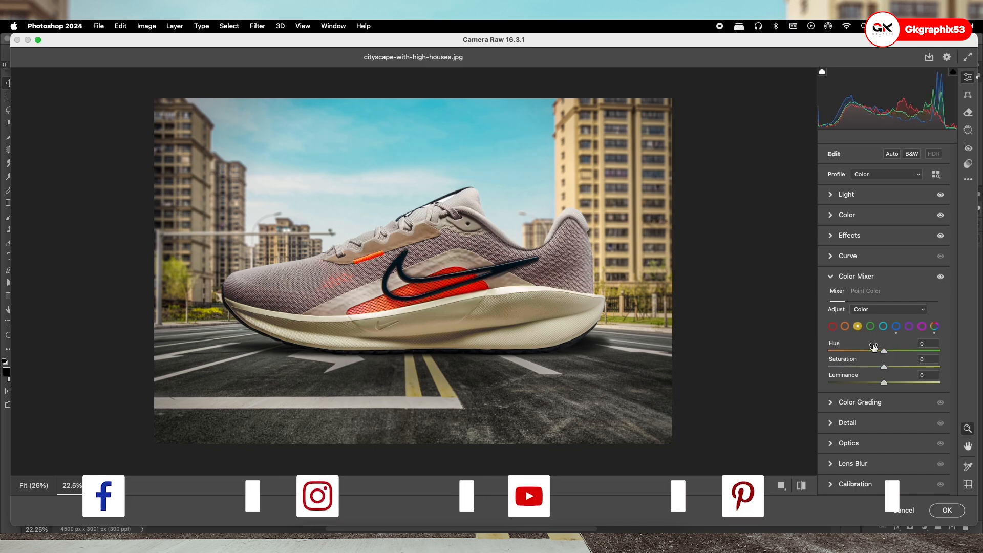
pyautogui.moveTo(884, 351); pyautogui.dragTo(961, 352)
pyautogui.click(871, 326)
pyautogui.moveTo(884, 366)
pyautogui.mouseDown()
pyautogui.moveTo(840, 367)
pyautogui.moveTo(924, 383)
pyautogui.moveTo(874, 383)
pyautogui.moveTo(896, 383)
pyautogui.moveTo(859, 353)
pyautogui.moveTo(917, 354)
pyautogui.moveTo(863, 368)
pyautogui.moveTo(911, 384)
pyautogui.moveTo(896, 383)
pyautogui.moveTo(898, 367)
pyautogui.mouseUp()
pyautogui.click(896, 326)
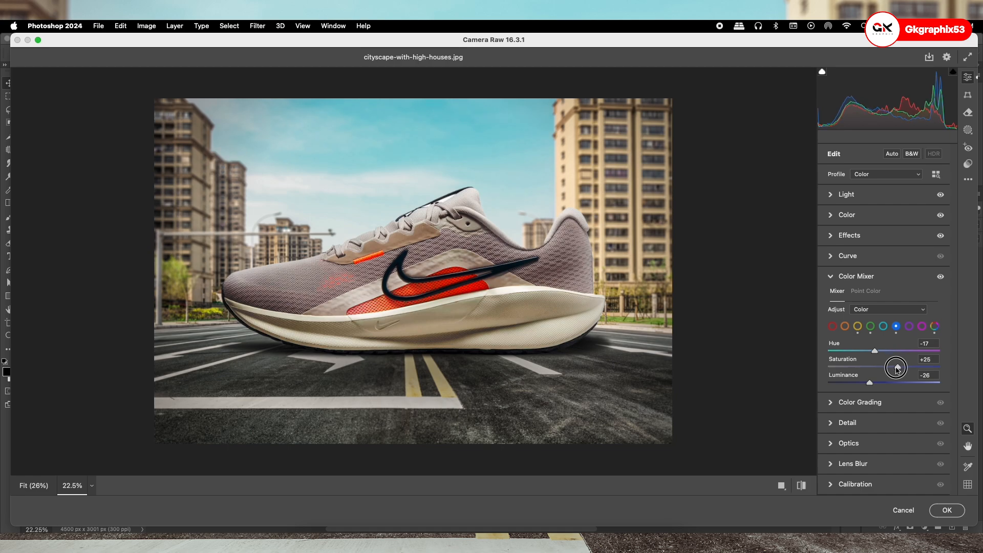
# Step: Grade the shadows with a warm orange tint at hue 22, saturation 18 and luminance -40
pyautogui.click(845, 403)
pyautogui.moveTo(850, 360)
pyautogui.mouseDown()
pyautogui.moveTo(844, 355)
pyautogui.moveTo(855, 355)
pyautogui.mouseUp()
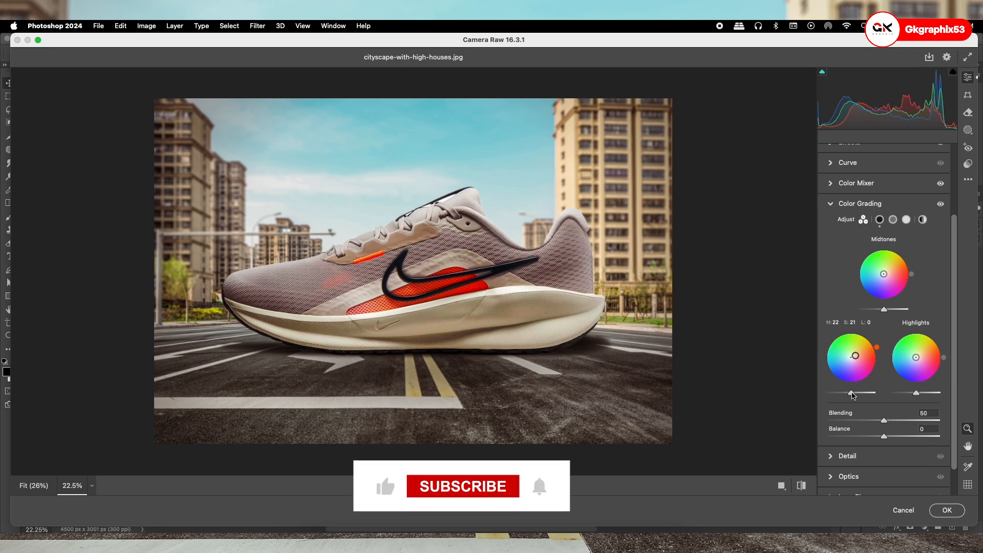
pyautogui.moveTo(851, 392); pyautogui.dragTo(842, 393)
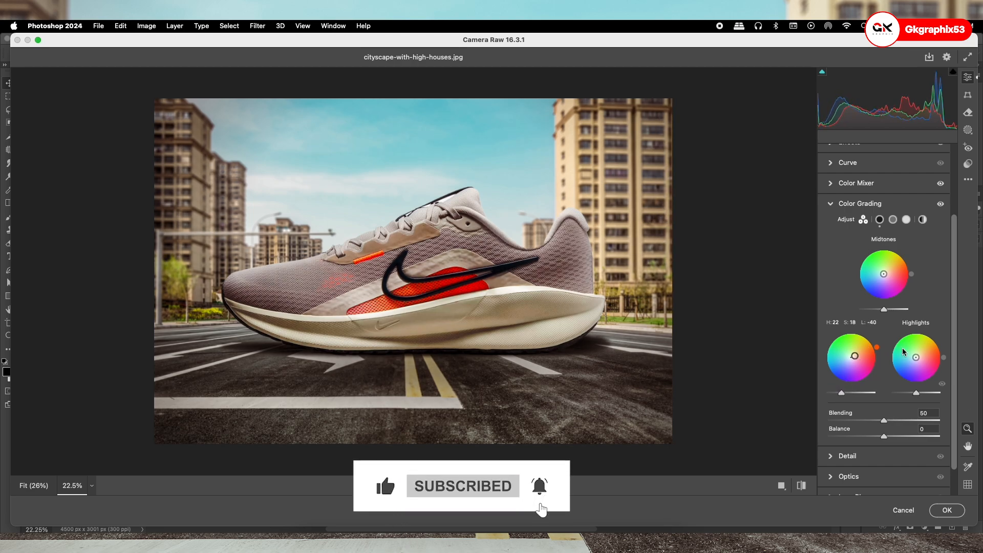
# Step: Grade the highlights with a cyan tint at hue 191, saturation 13 and luminance 18, and slightly increase the blending
pyautogui.moveTo(916, 358); pyautogui.dragTo(913, 358)
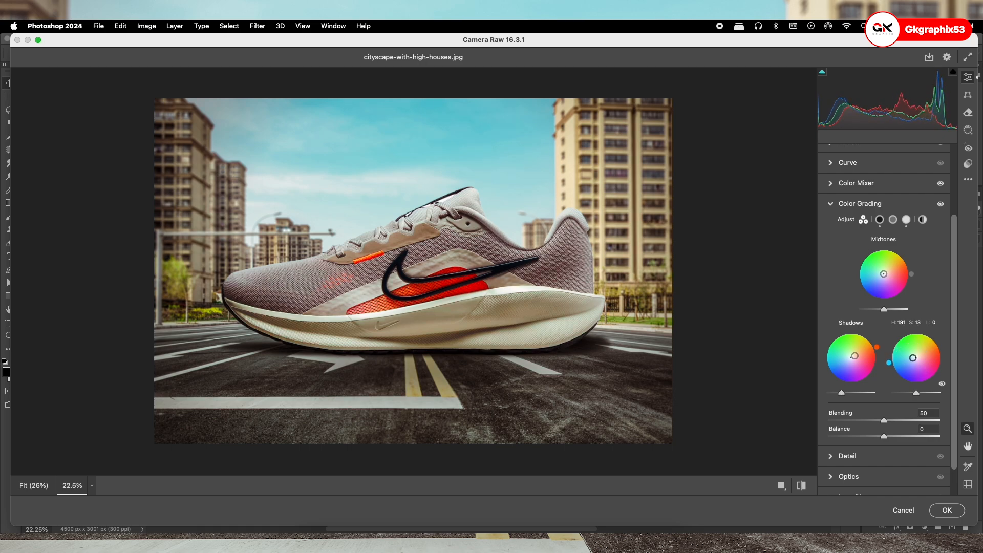
pyautogui.moveTo(917, 392)
pyautogui.mouseDown()
pyautogui.moveTo(907, 396)
pyautogui.moveTo(930, 396)
pyautogui.moveTo(922, 396)
pyautogui.mouseUp()
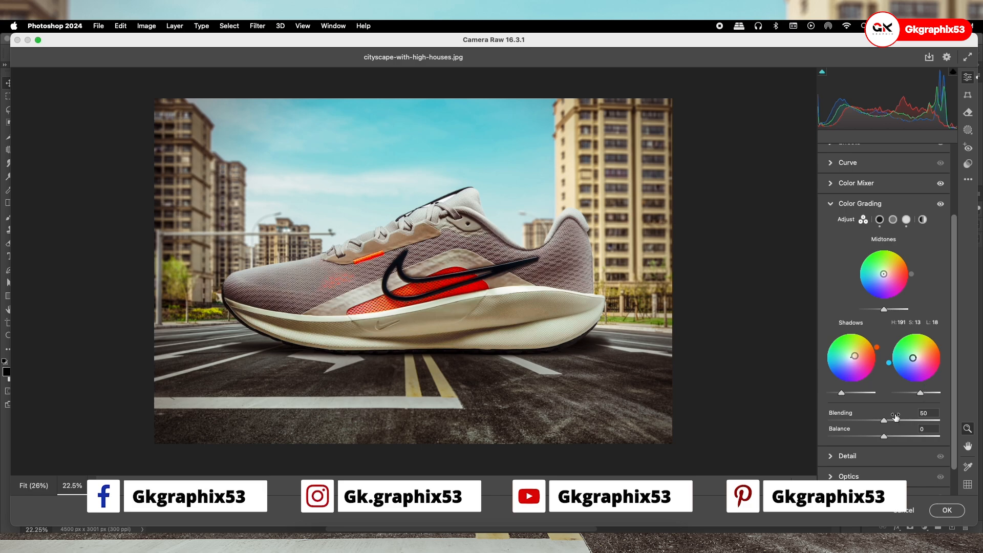
pyautogui.moveTo(887, 423)
pyautogui.mouseDown()
pyautogui.moveTo(905, 422)
pyautogui.moveTo(890, 422)
pyautogui.mouseUp()
# Step: Set sharpening to 25, noise reduction to 10 and color noise reduction to 14, and make a slight Optics correction
pyautogui.click(867, 461)
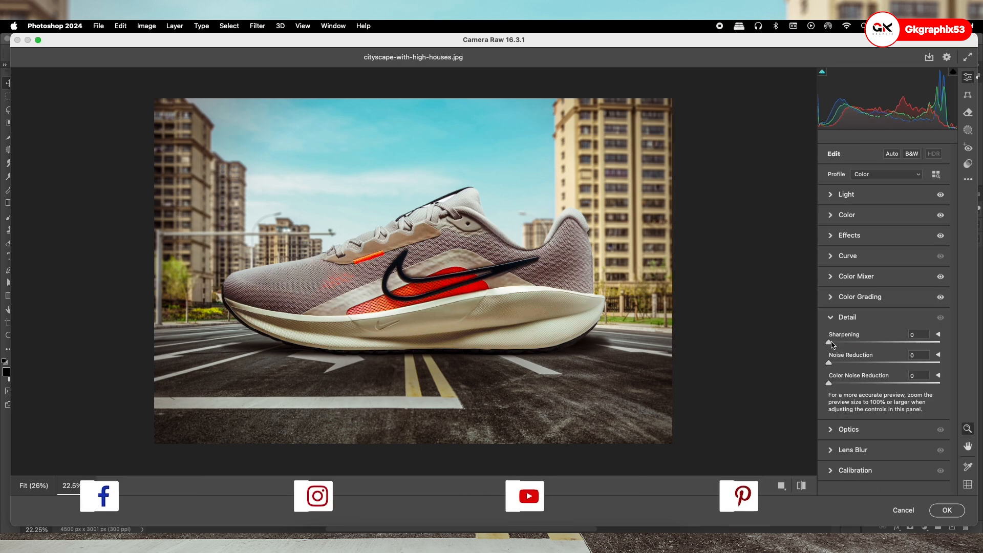
pyautogui.moveTo(830, 342); pyautogui.dragTo(840, 363)
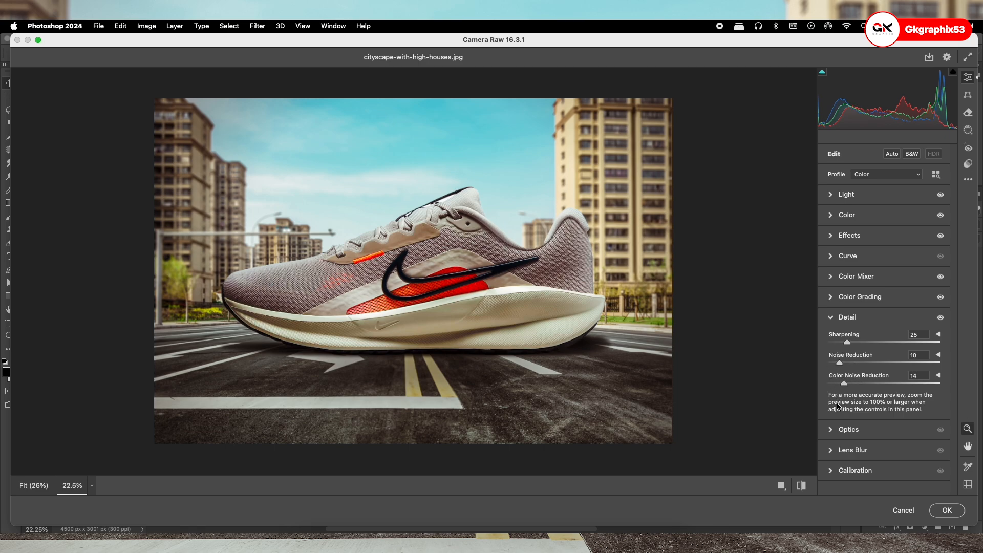
pyautogui.click(842, 430)
pyautogui.moveTo(885, 385)
pyautogui.mouseDown()
pyautogui.moveTo(900, 384)
pyautogui.moveTo(885, 382)
pyautogui.mouseUp()
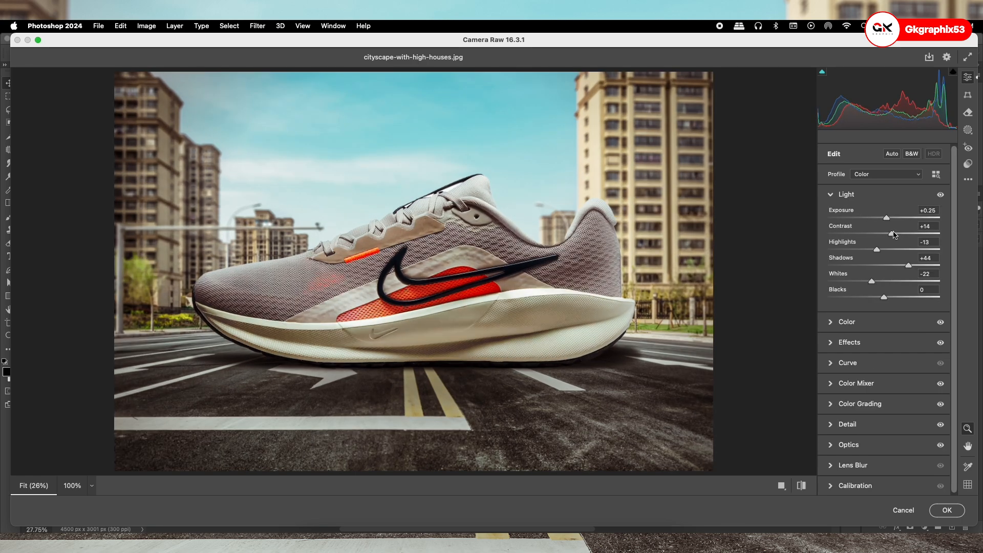
# Step: Set contrast to +19, highlights to -22 and shadows to +31, fine-tune the clarity, and apply the Camera Raw filter
pyautogui.moveTo(894, 234); pyautogui.dragTo(901, 266)
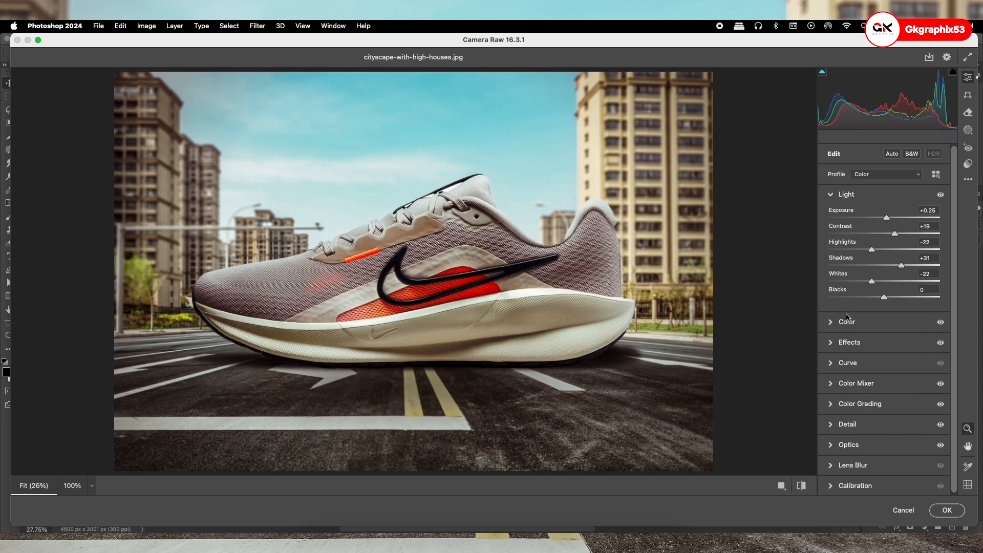
pyautogui.click(850, 342)
pyautogui.moveTo(896, 275); pyautogui.dragTo(898, 274)
pyautogui.click(946, 510)
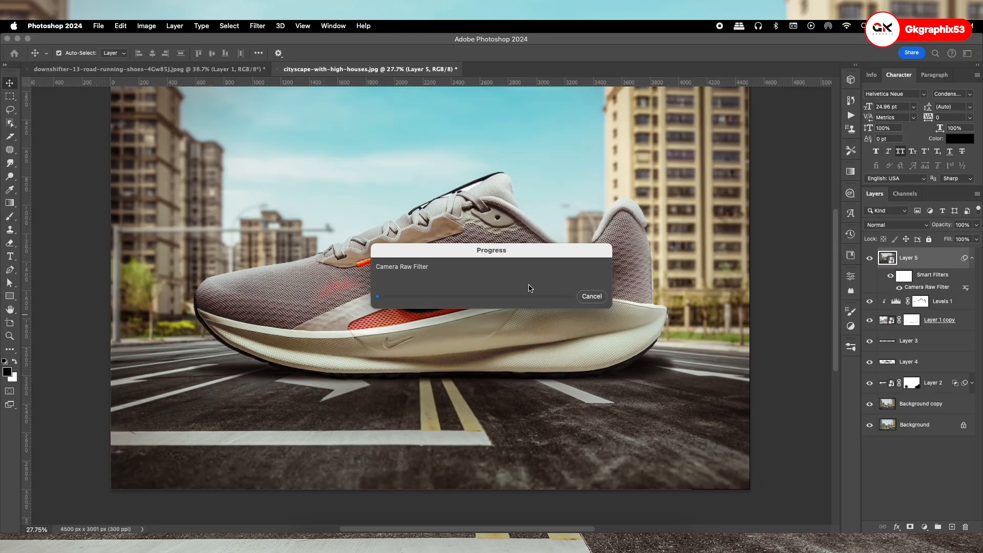